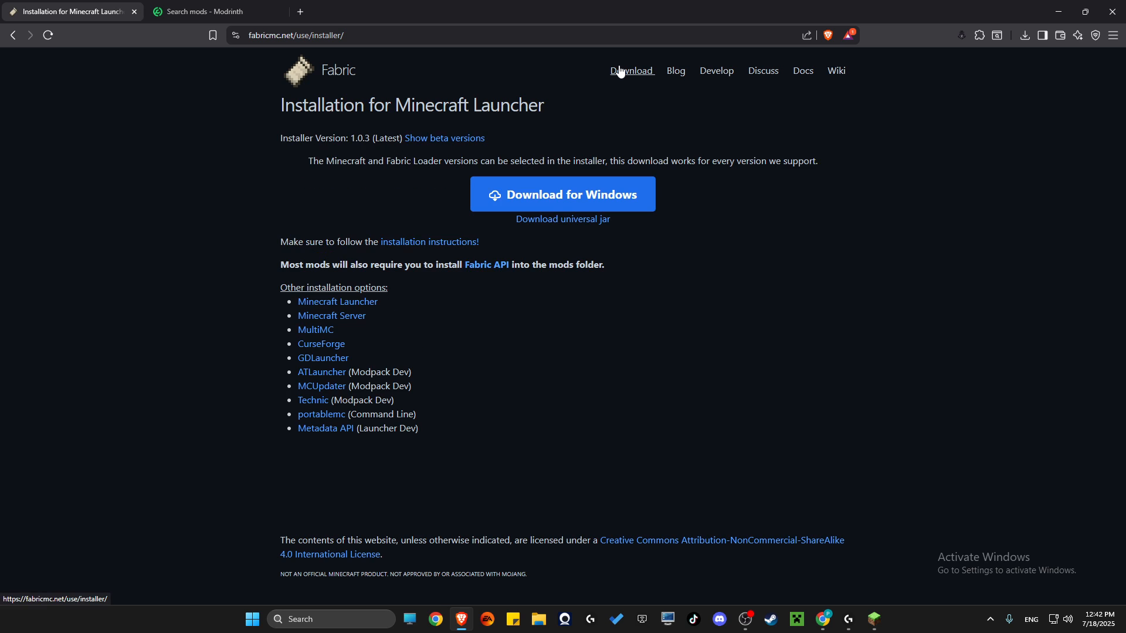
# - Download the Fabric installer 1.0.3 for Windows and save fabric-installer-1.0.3.exe to the Desktop
pyautogui.click(556, 196)
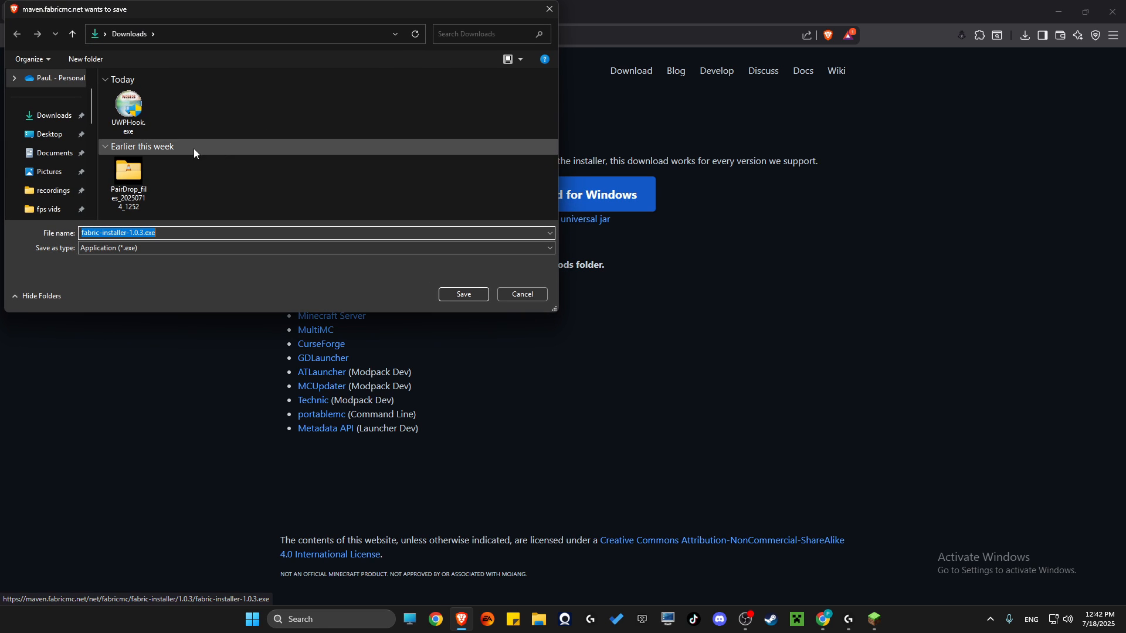
pyautogui.click(70, 137)
pyautogui.click(459, 295)
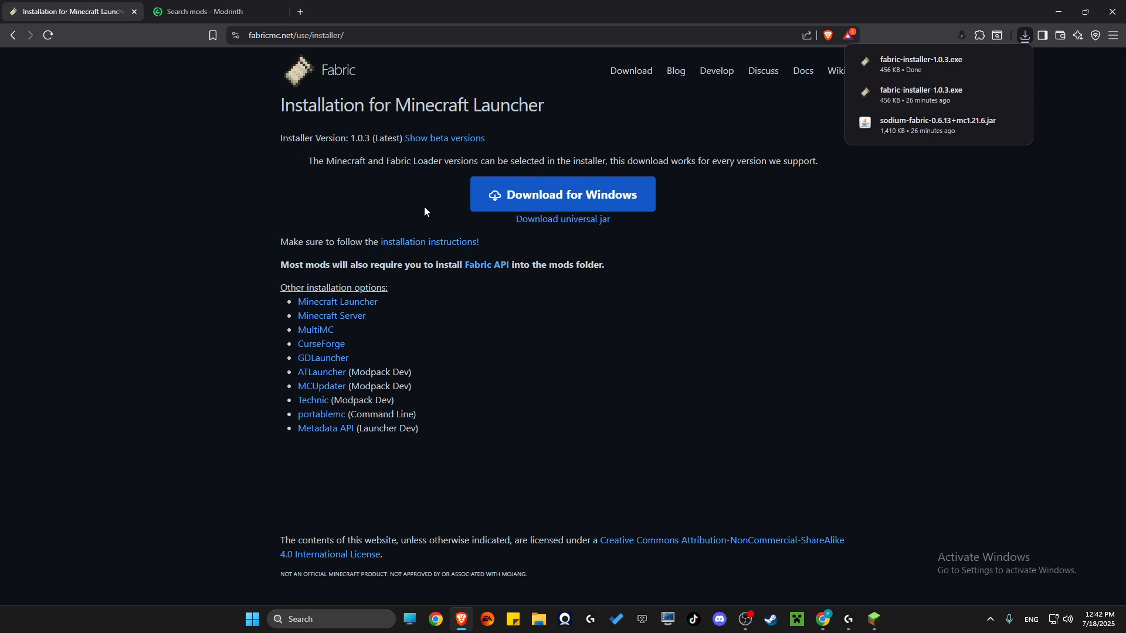
# - Go to Fabric API on CurseForge and save its latest release, fabric-api-0.129.0+1.21.8.jar, to the Desktop
pyautogui.click(499, 271)
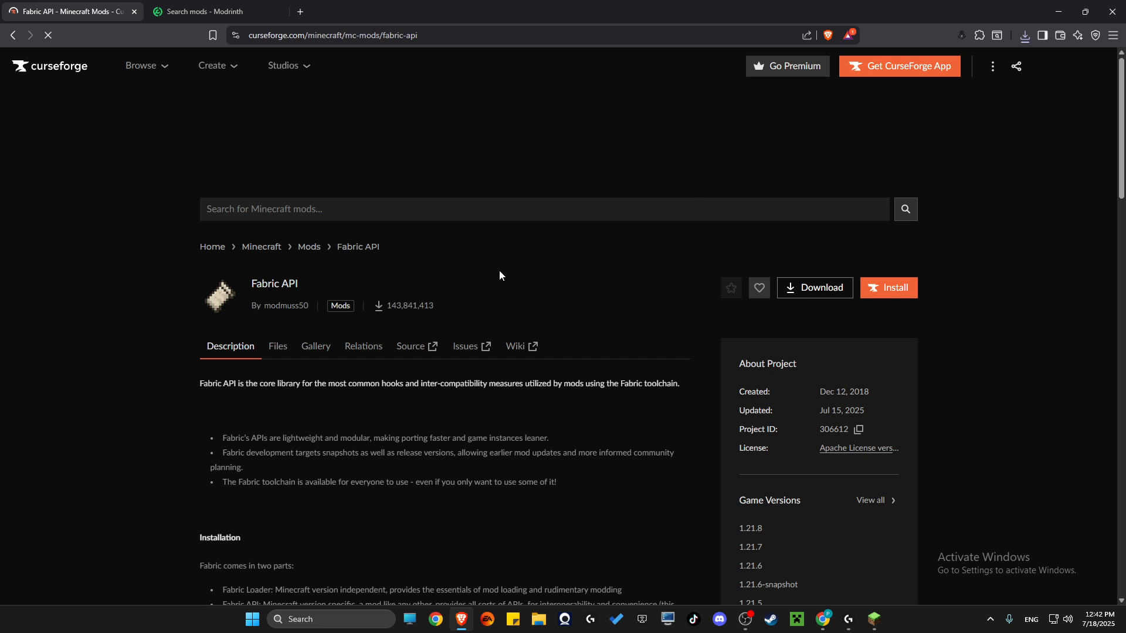
pyautogui.click(831, 297)
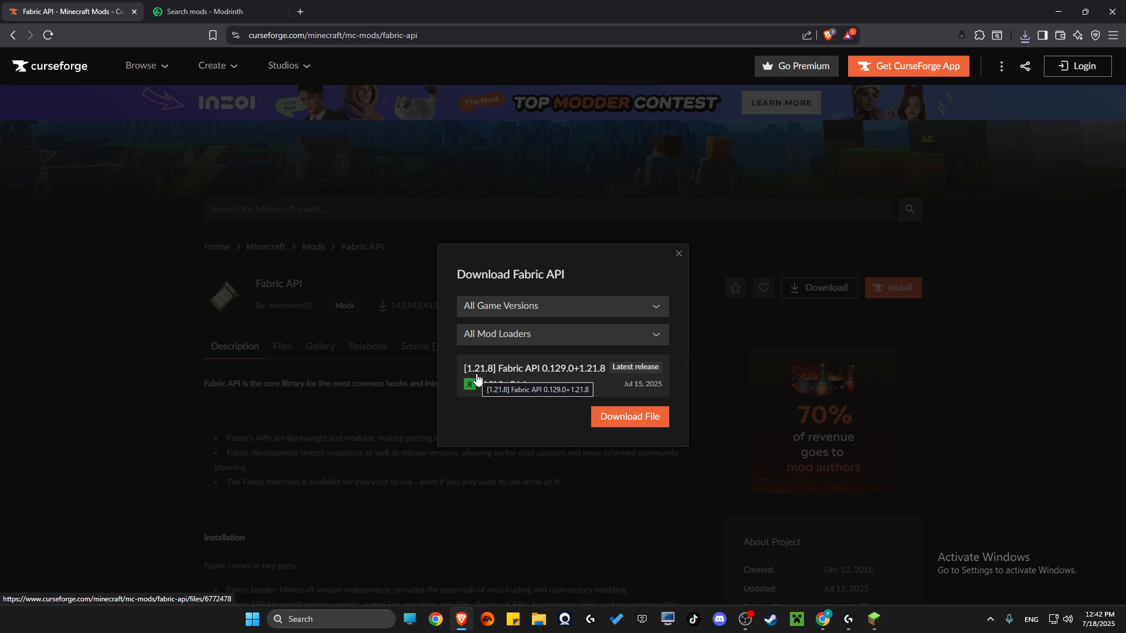
pyautogui.click(620, 418)
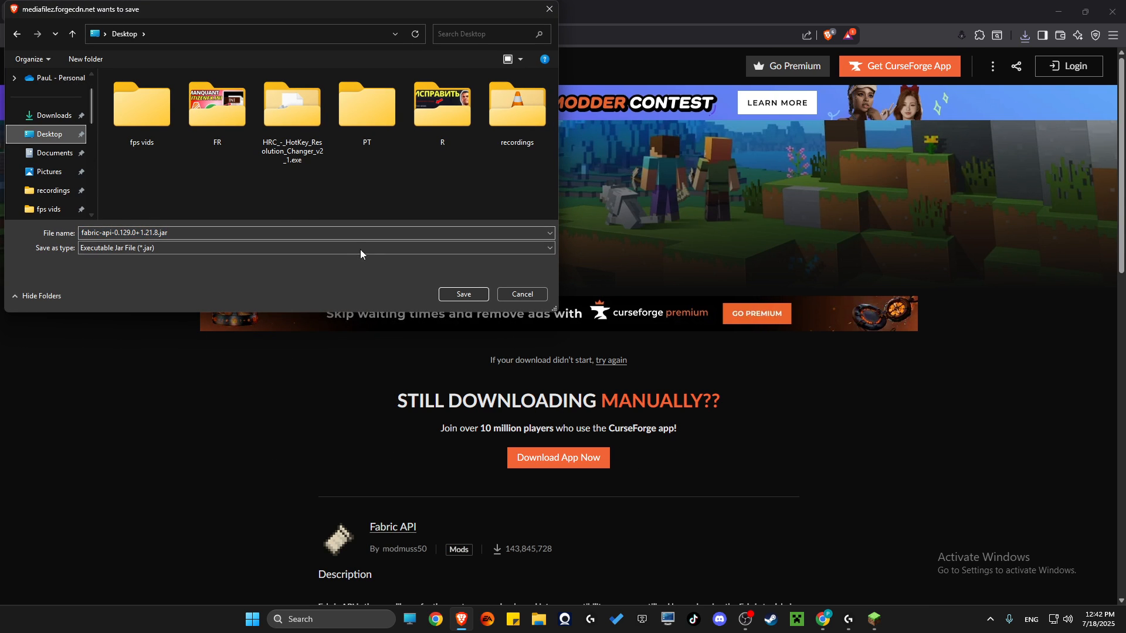
pyautogui.click(462, 294)
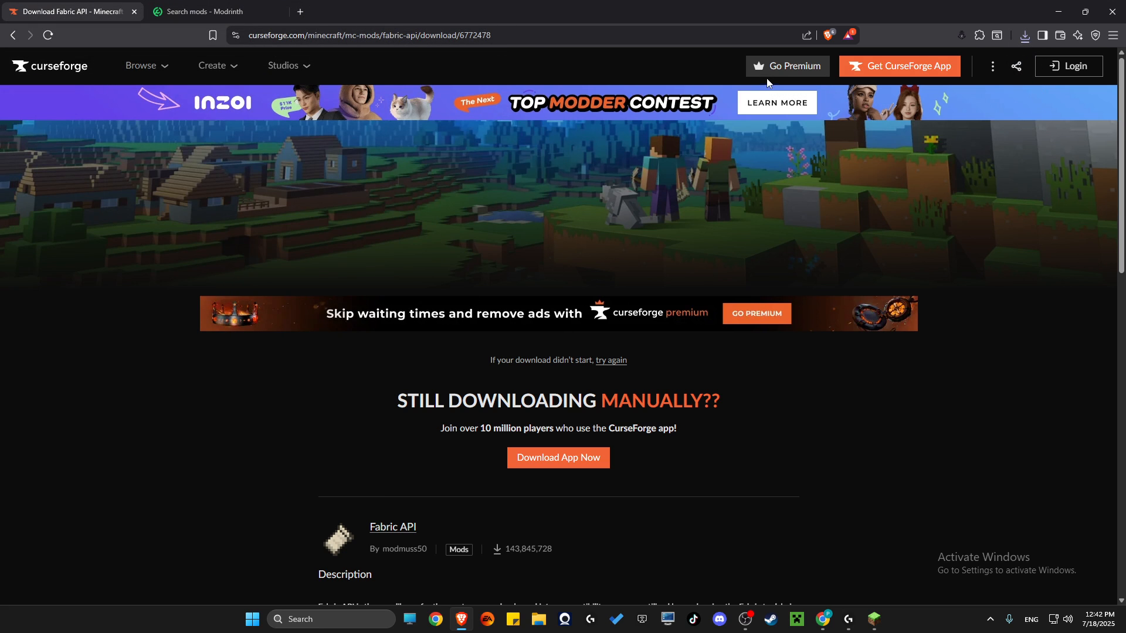
# - Open the Sodium mod from Modrinth's mod list in a new tab and show its versions
pyautogui.click(245, 12)
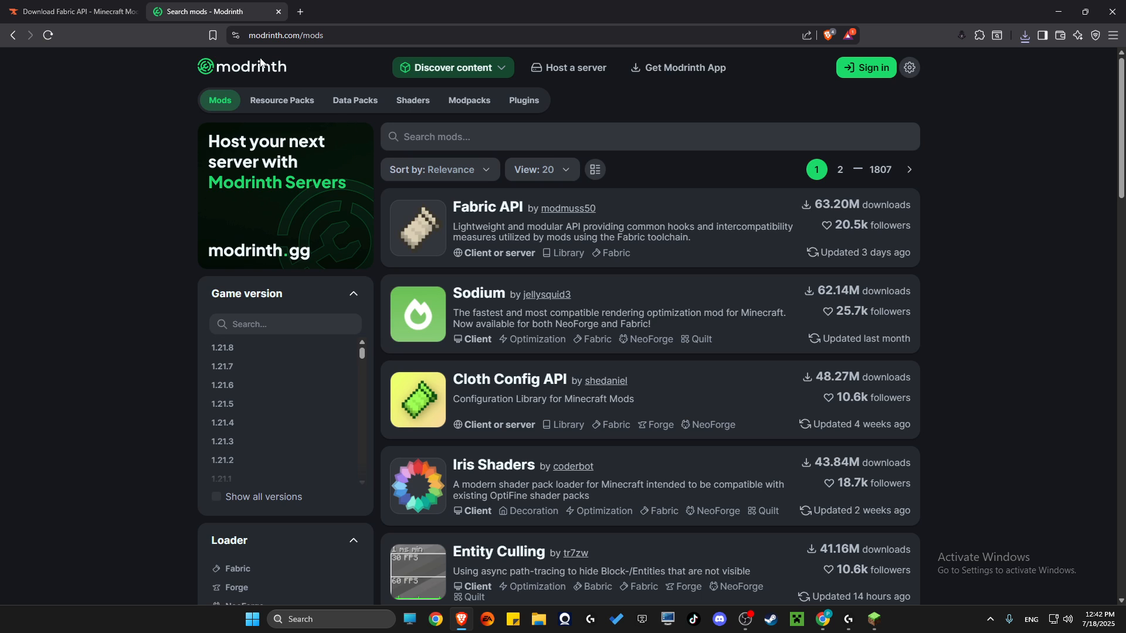
pyautogui.click(453, 67)
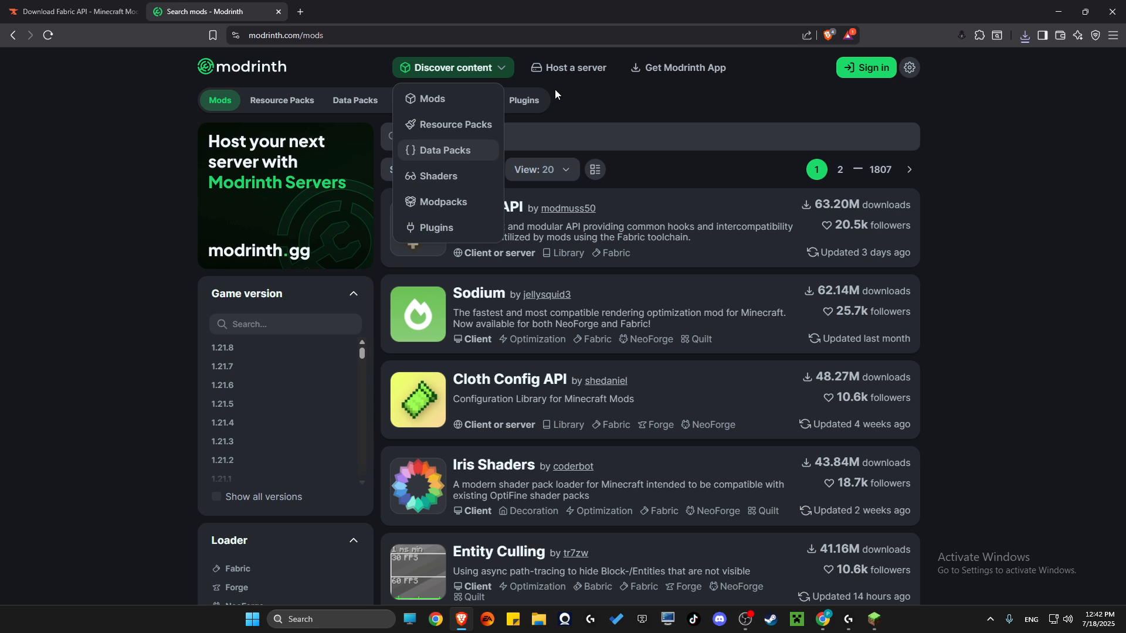
pyautogui.moveTo(472, 70)
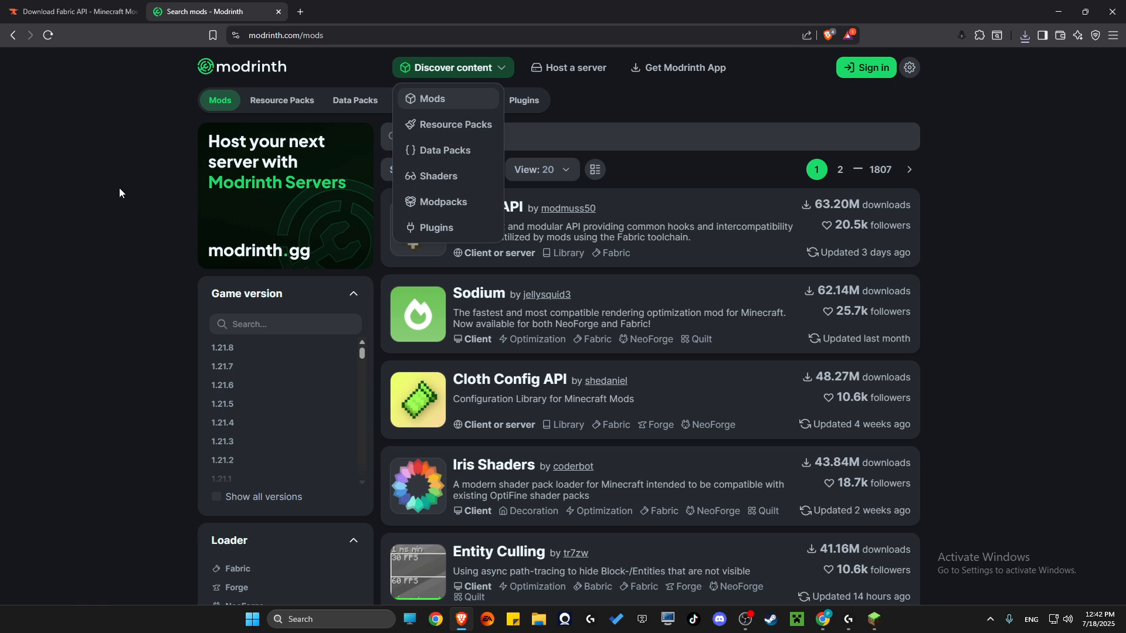
pyautogui.middleClick(426, 326)
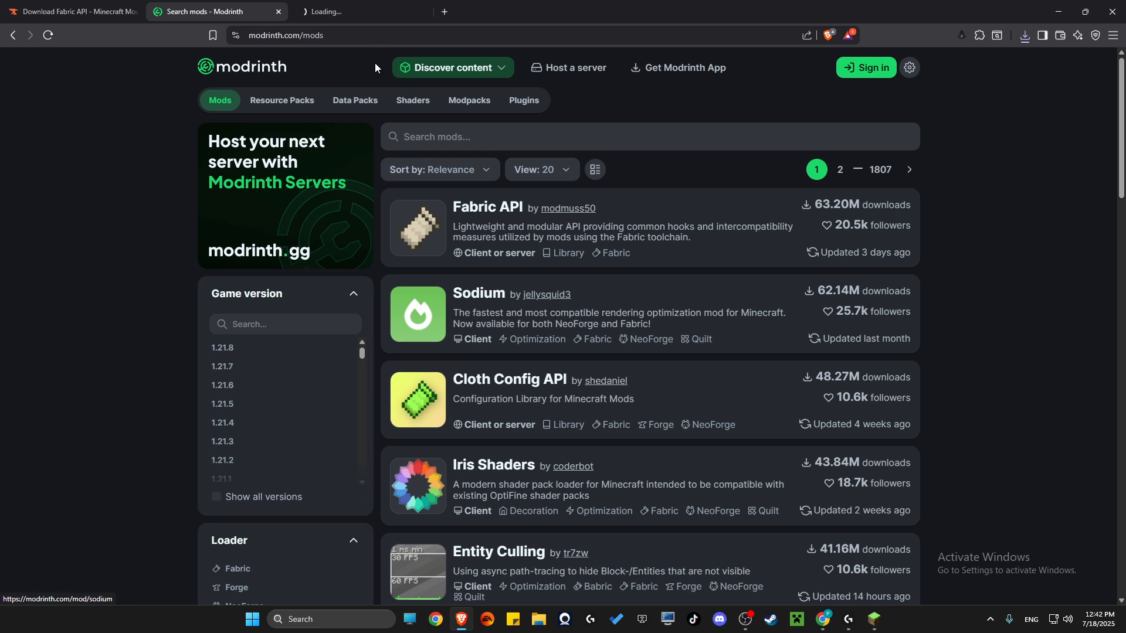
pyautogui.click(352, 12)
pyautogui.click(397, 189)
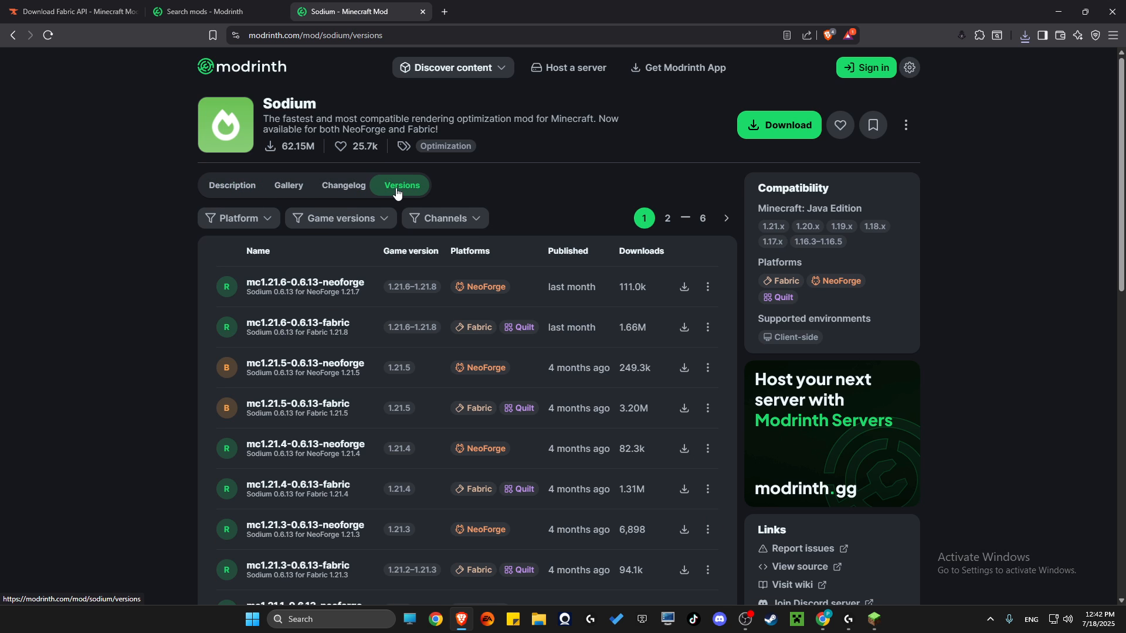
# - Filter Sodium's versions to game version 1.21.8 and save the mc1.21.6-0.6.13-fabric build to the Desktop
pyautogui.click(343, 219)
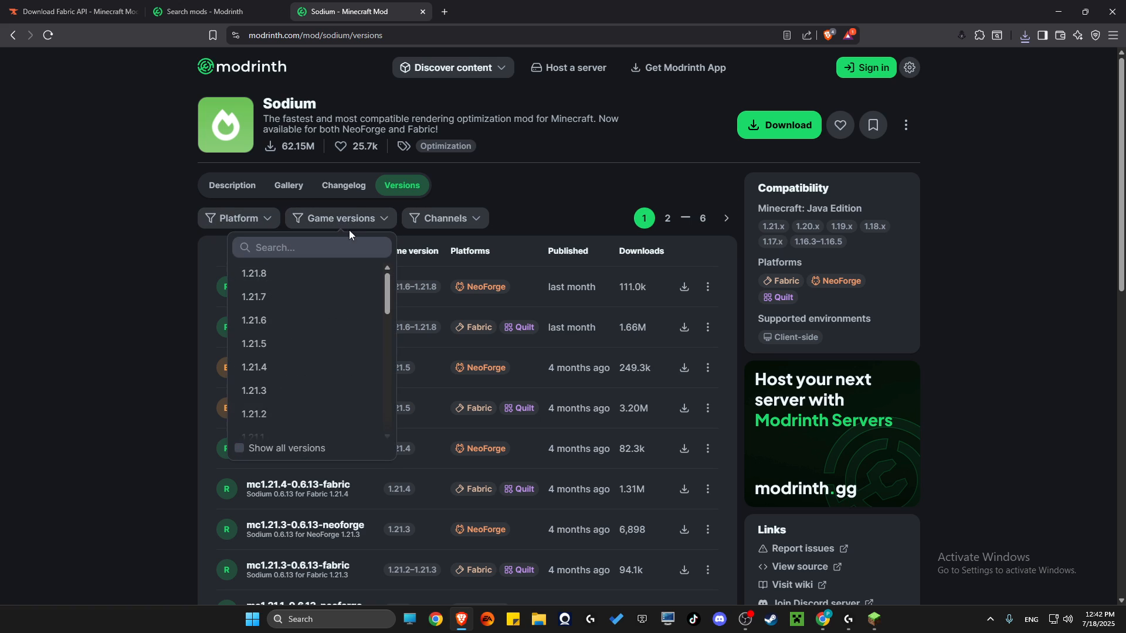
pyautogui.click(288, 274)
pyautogui.click(634, 402)
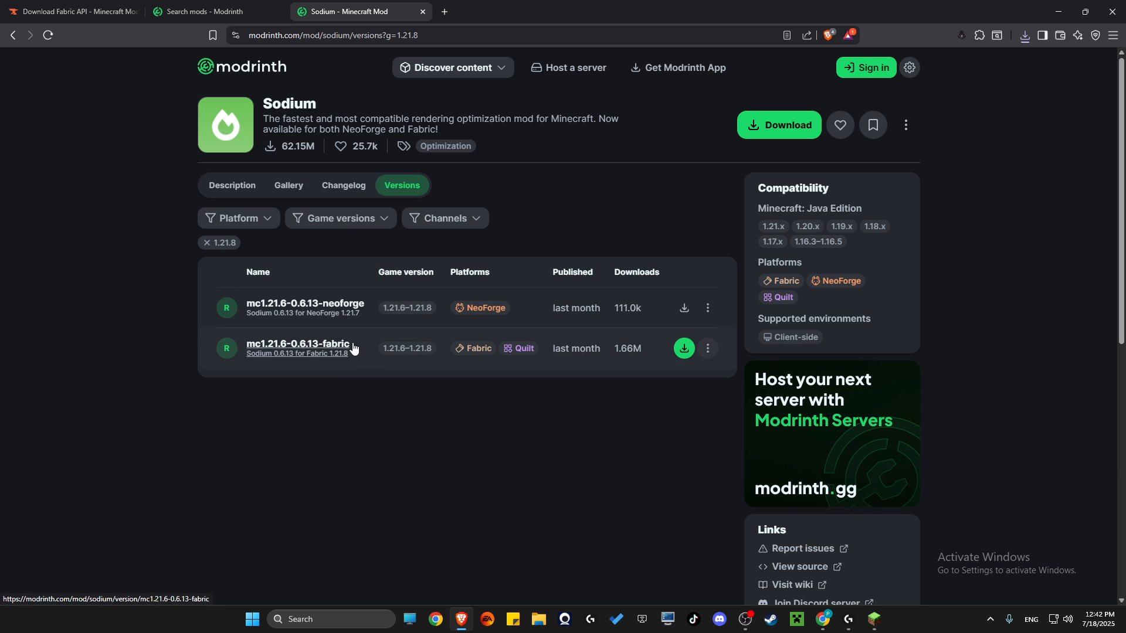
pyautogui.click(683, 350)
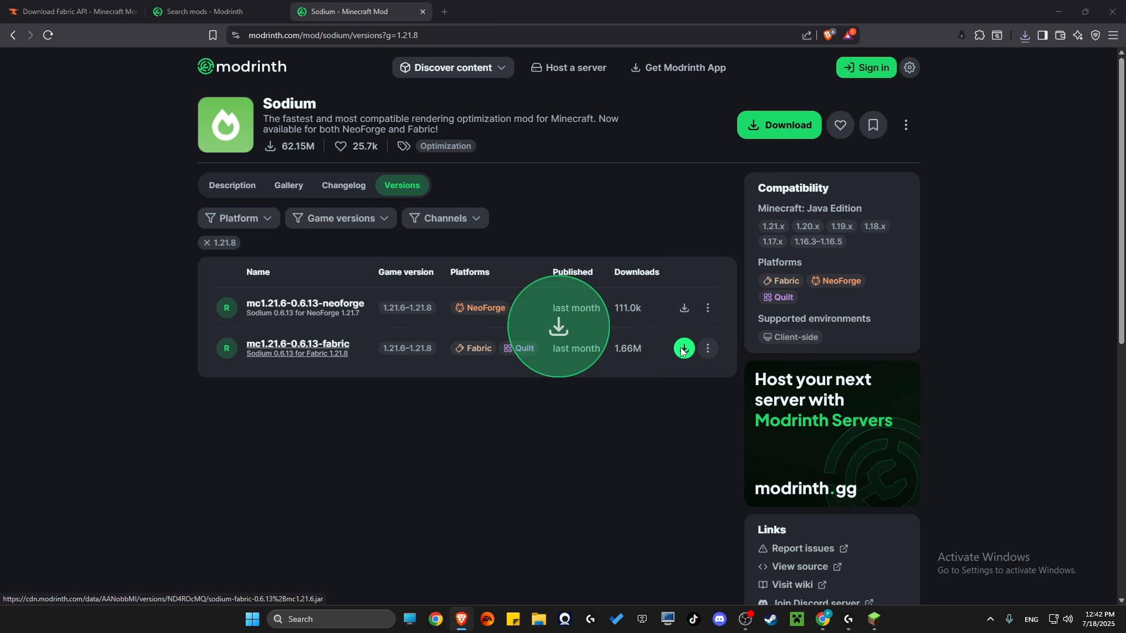
pyautogui.click(452, 291)
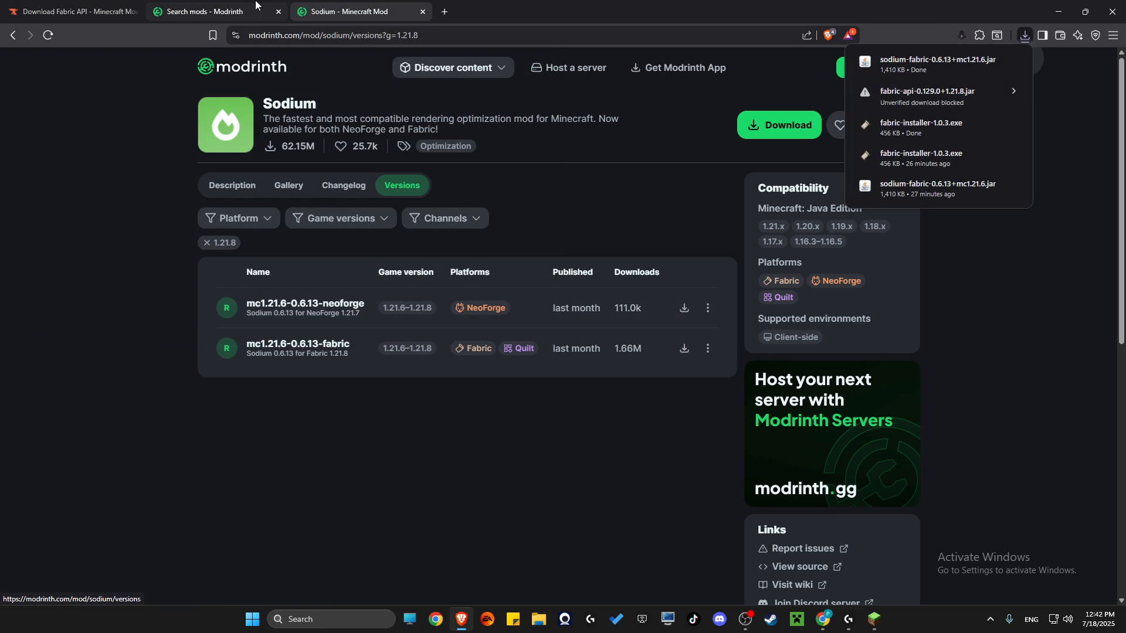
# - Open the Iris Shaders mod from Modrinth's mod list in a new tab and show its versions
pyautogui.click(256, 8)
pyautogui.scroll(-2, 445, 368)
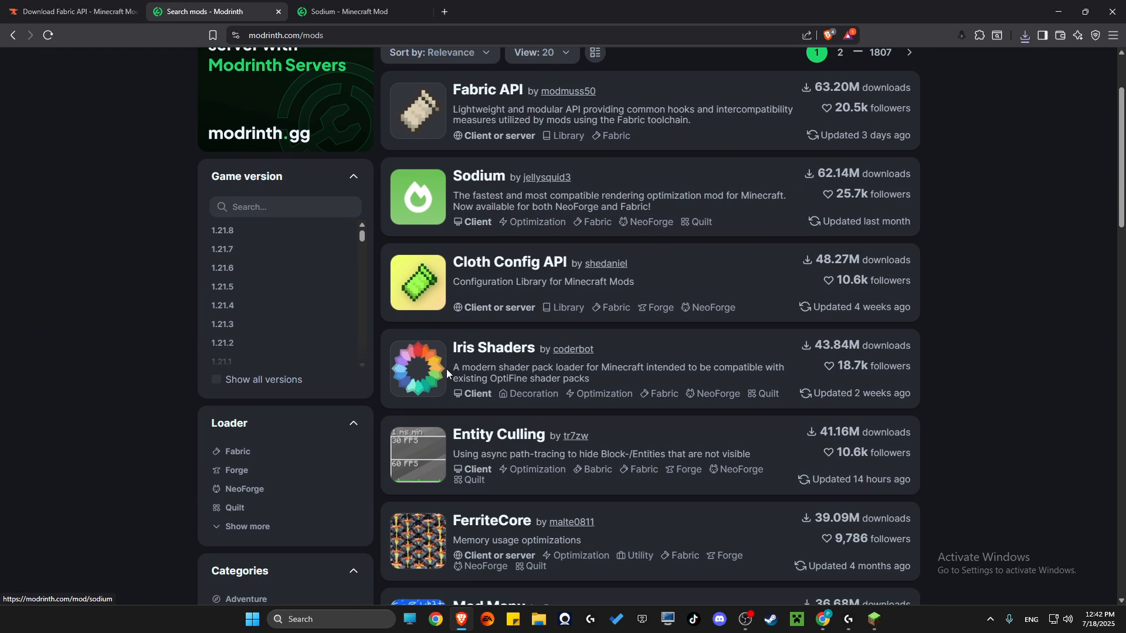
pyautogui.middleClick(424, 373)
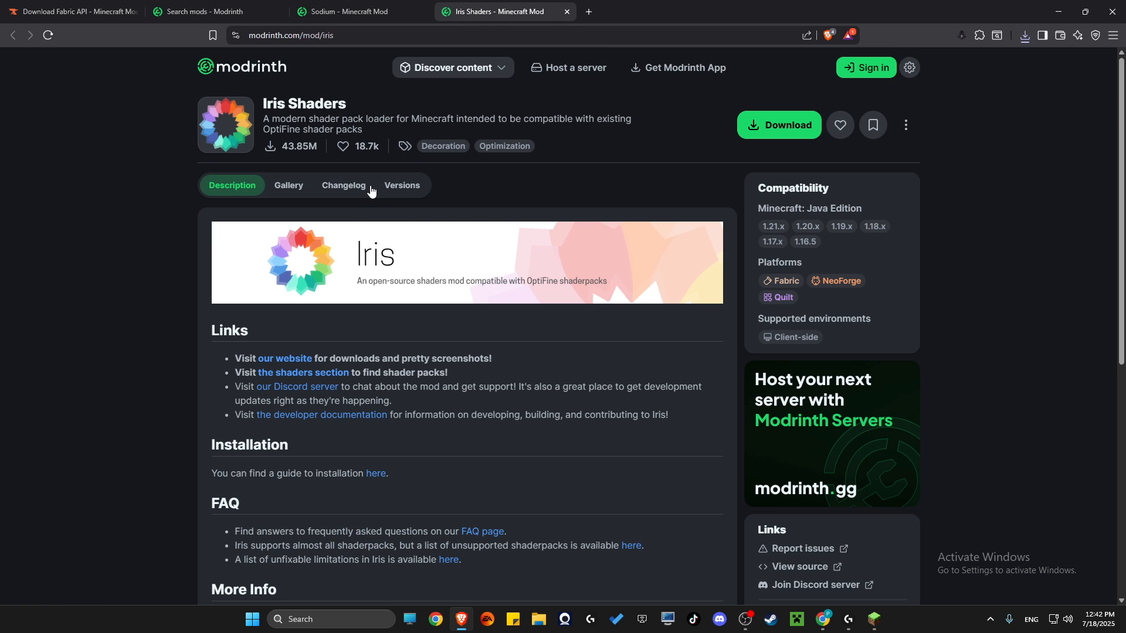
pyautogui.click(402, 186)
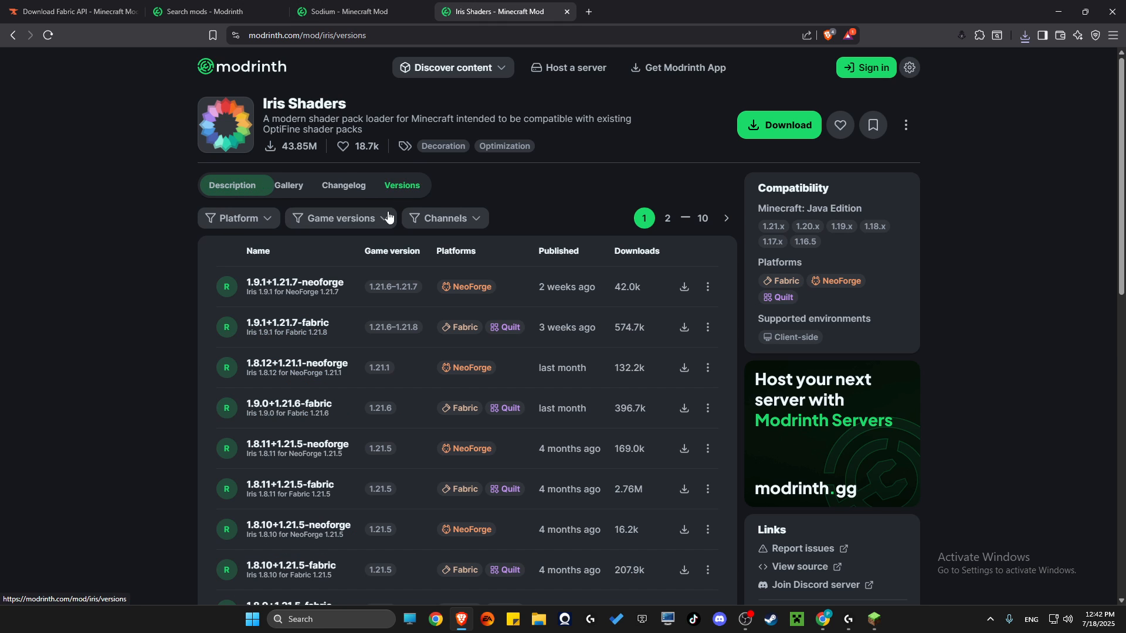
# - Filter the Iris Shaders versions to game version 1.21.8 and save iris-fabric-1.9.1+mc1.21.7.jar to the Desktop
pyautogui.click(352, 222)
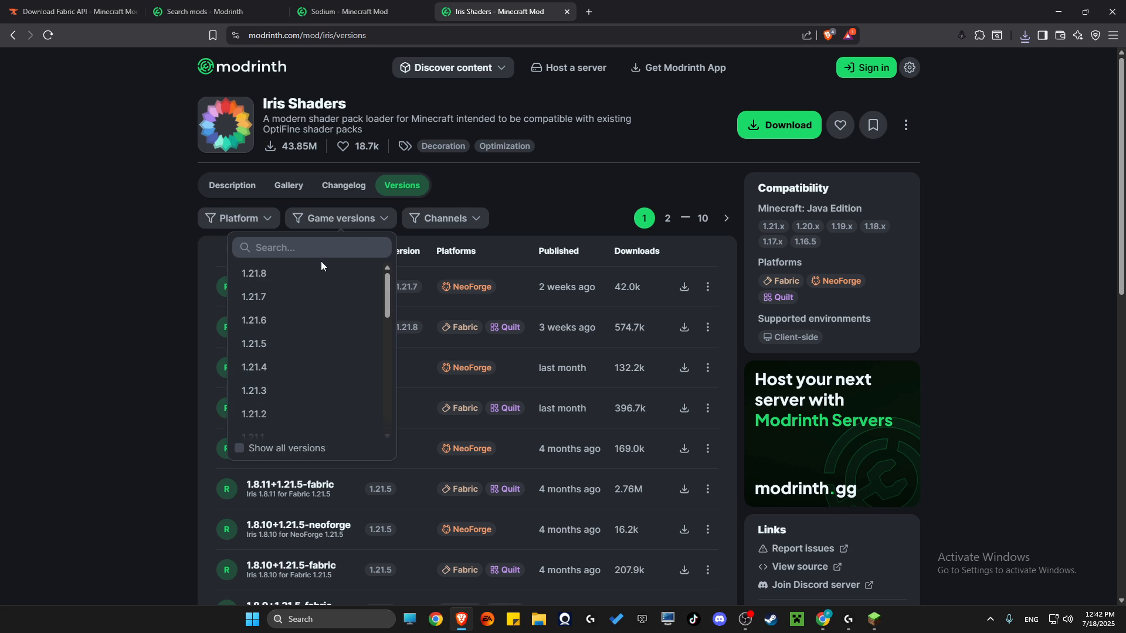
pyautogui.click(276, 280)
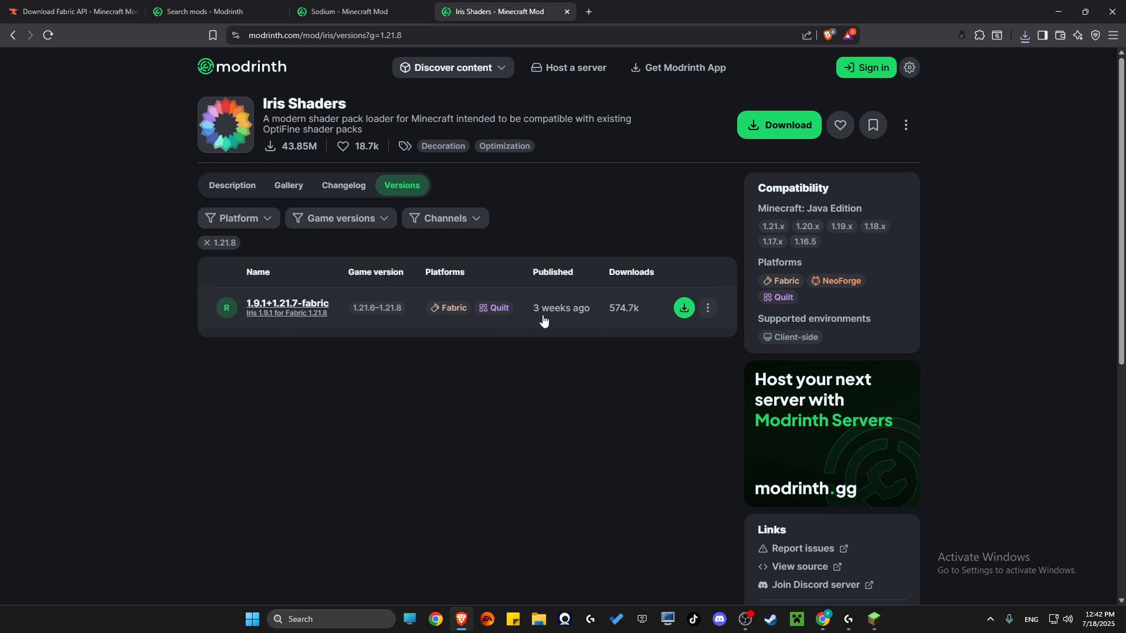
pyautogui.click(678, 309)
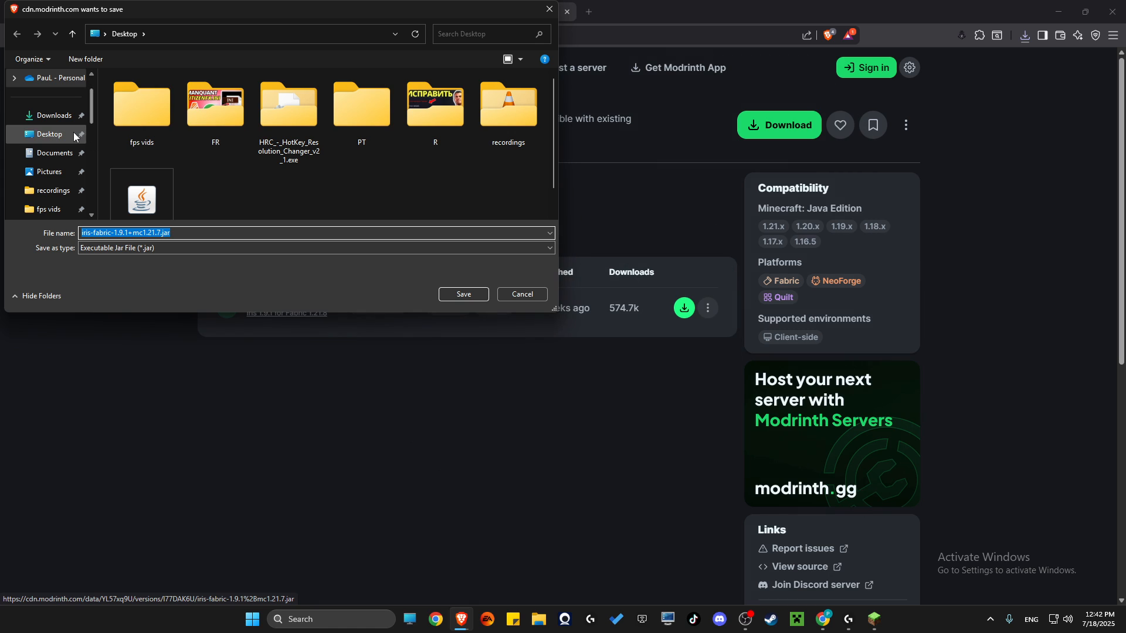
pyautogui.click(456, 293)
pyautogui.click(463, 67)
# - Browse Modrinth's shaders and open the Complementary Shaders - Reimagined page
pyautogui.click(242, 12)
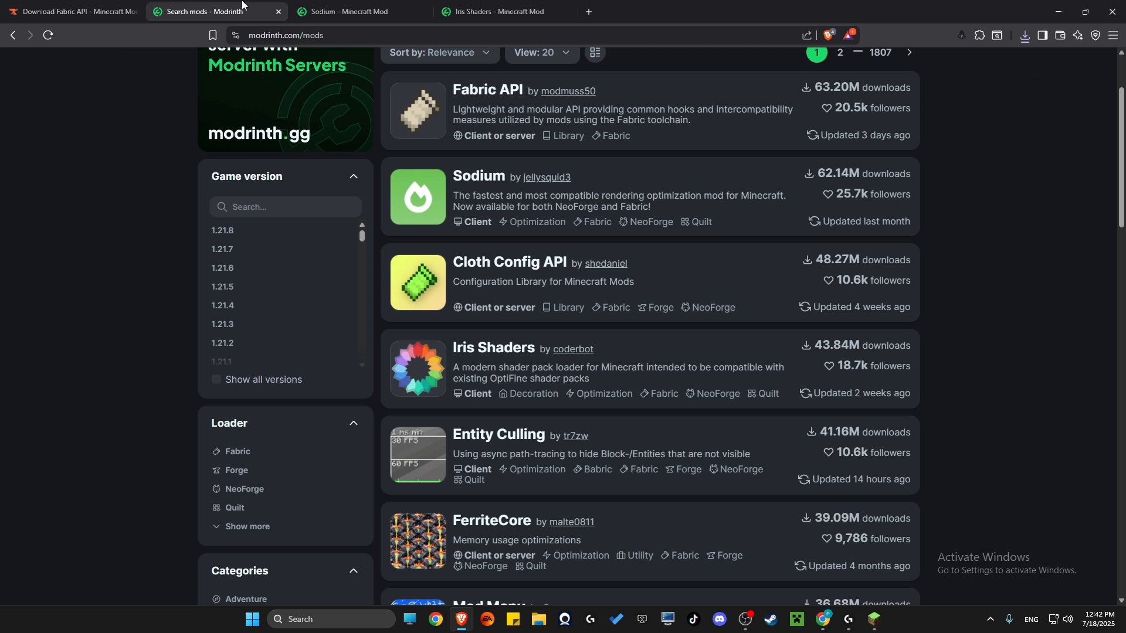
pyautogui.scroll(2, 494, 241)
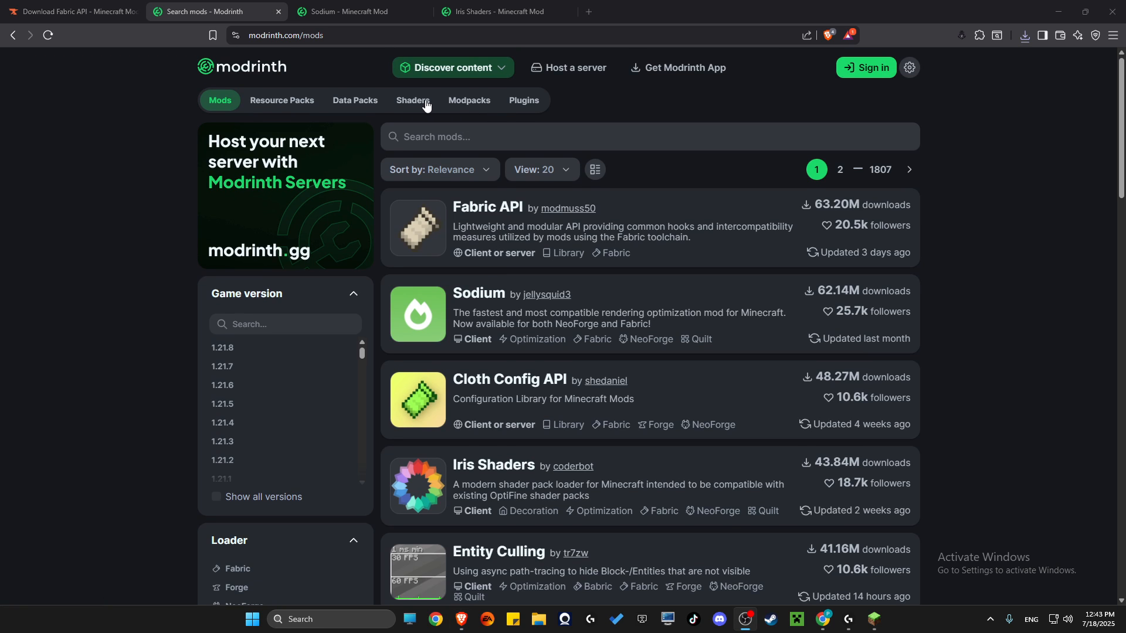
pyautogui.click(412, 101)
pyautogui.scroll(-2, 492, 291)
pyautogui.scroll(2, 522, 316)
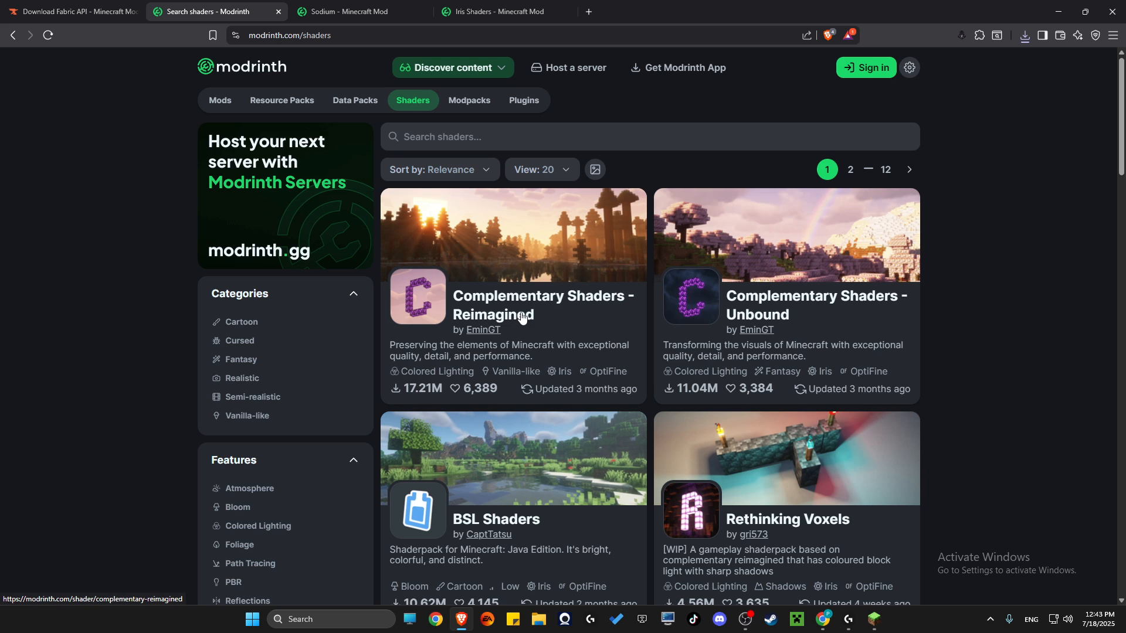
pyautogui.click(555, 249)
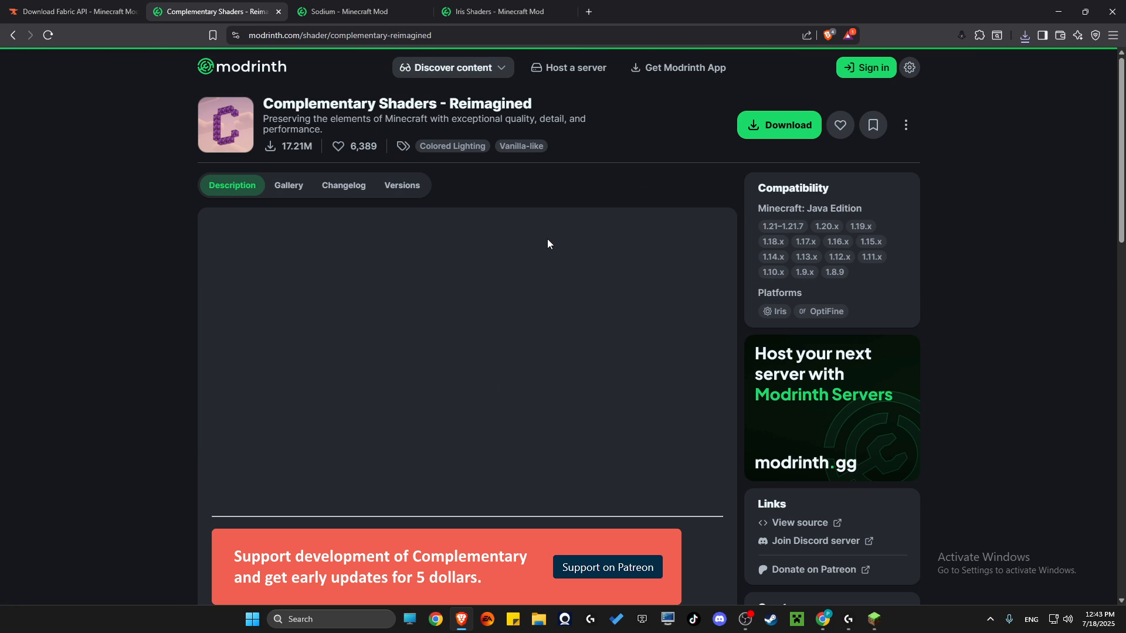
pyautogui.click(409, 191)
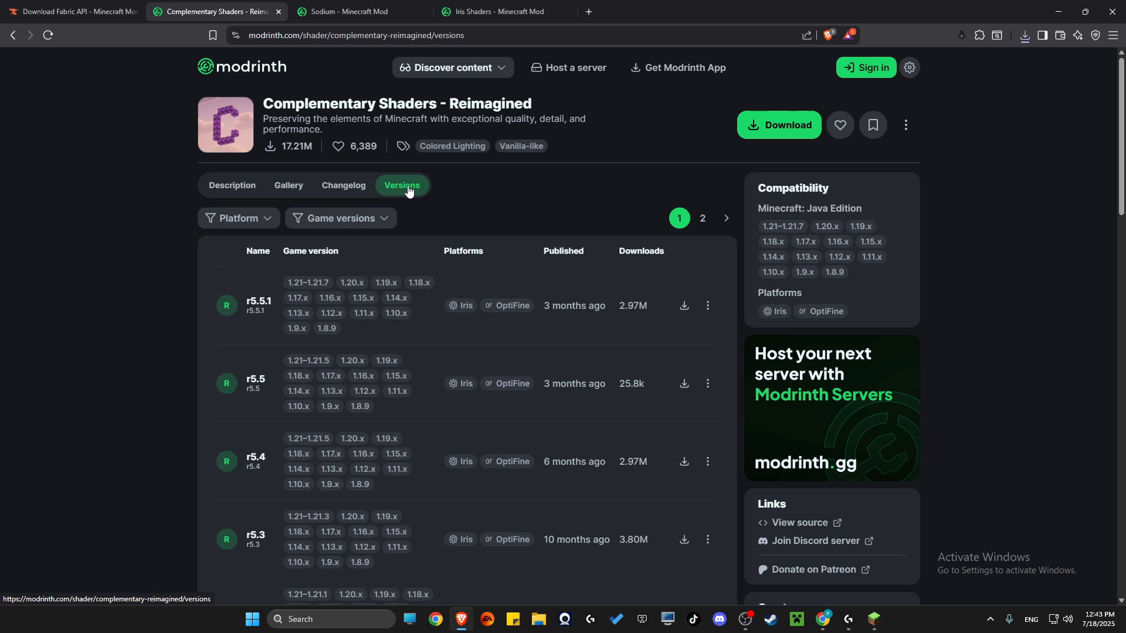
pyautogui.click(341, 218)
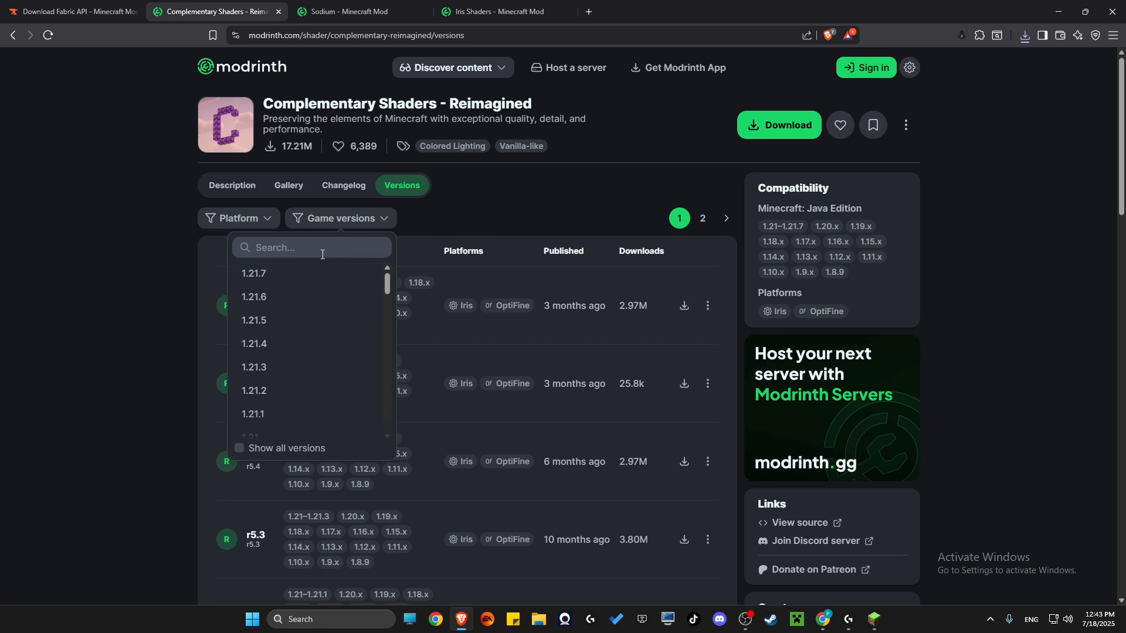
pyautogui.hotkey('alt', 'Left')
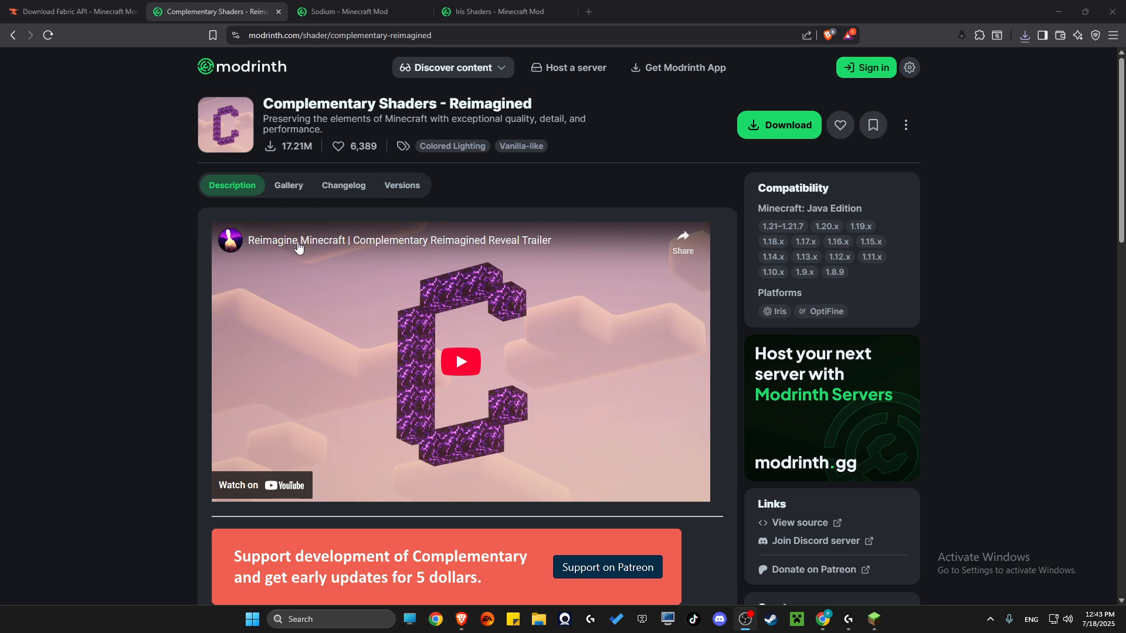
# - Filter the Complementary Reimagined versions to game version 1.21.7 and save ComplementaryReimagined_r5.5.1.zip to the Desktop
pyautogui.click(410, 189)
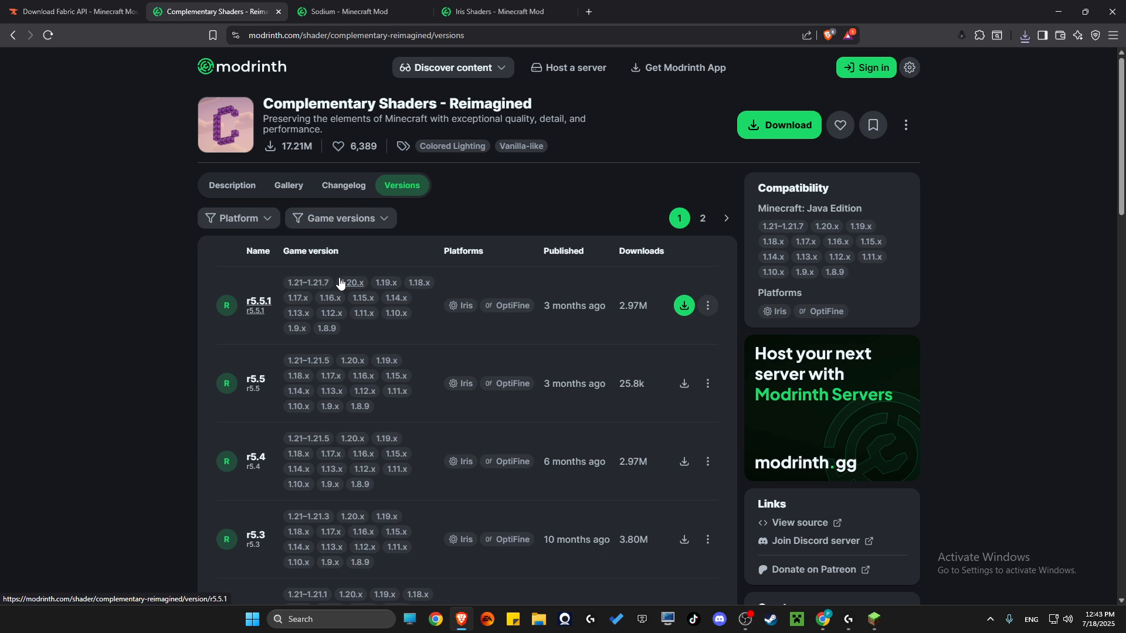
pyautogui.click(336, 223)
pyautogui.click(276, 275)
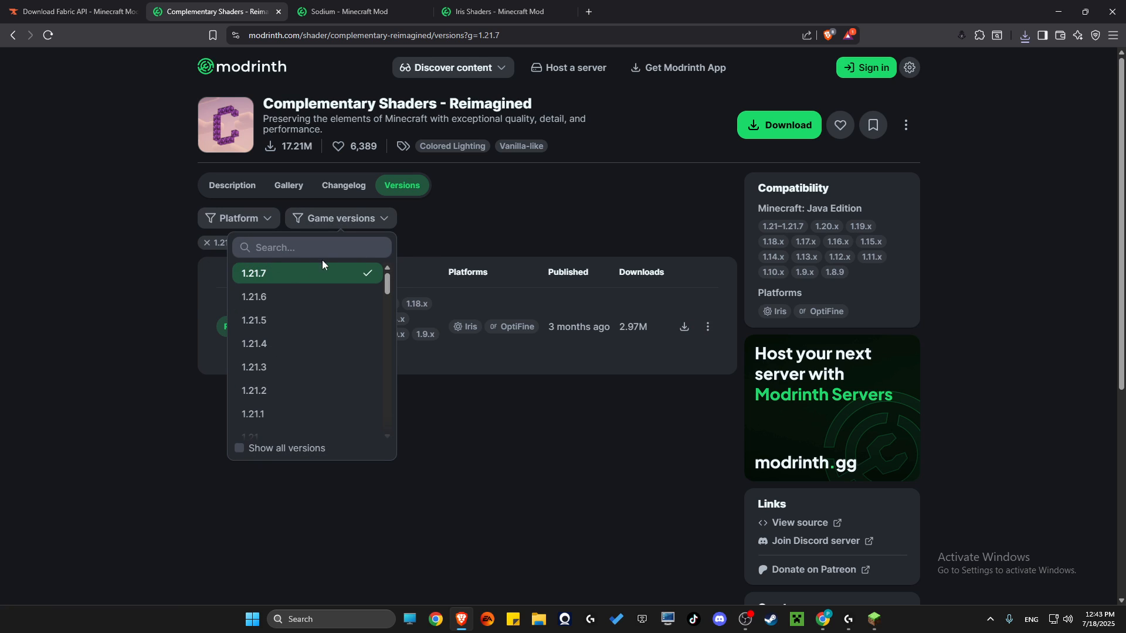
pyautogui.click(185, 318)
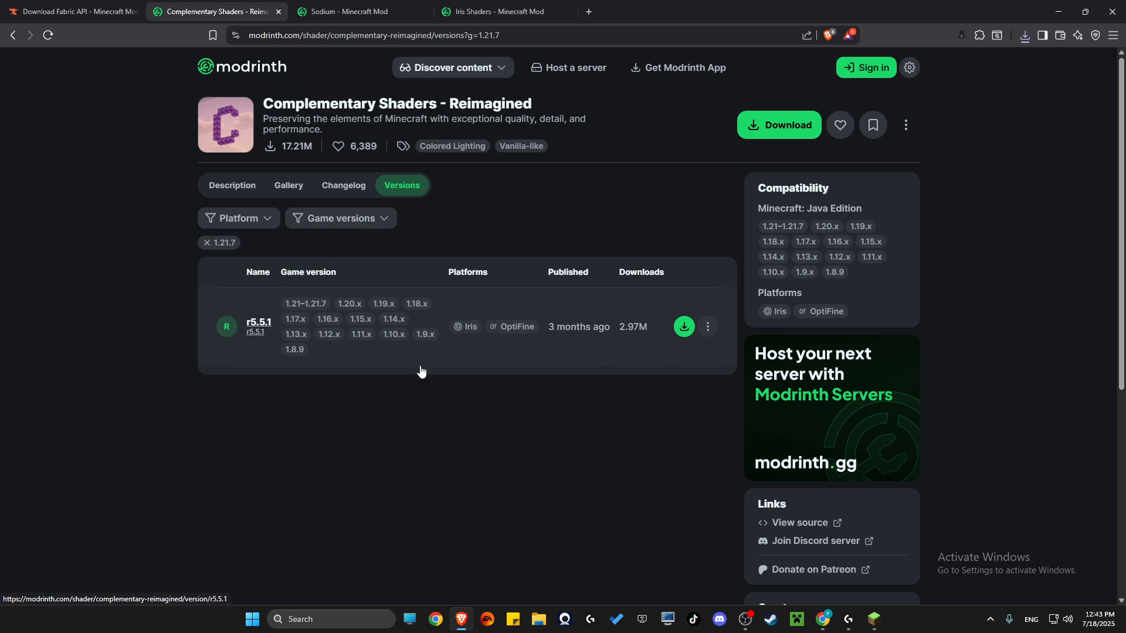
pyautogui.click(685, 327)
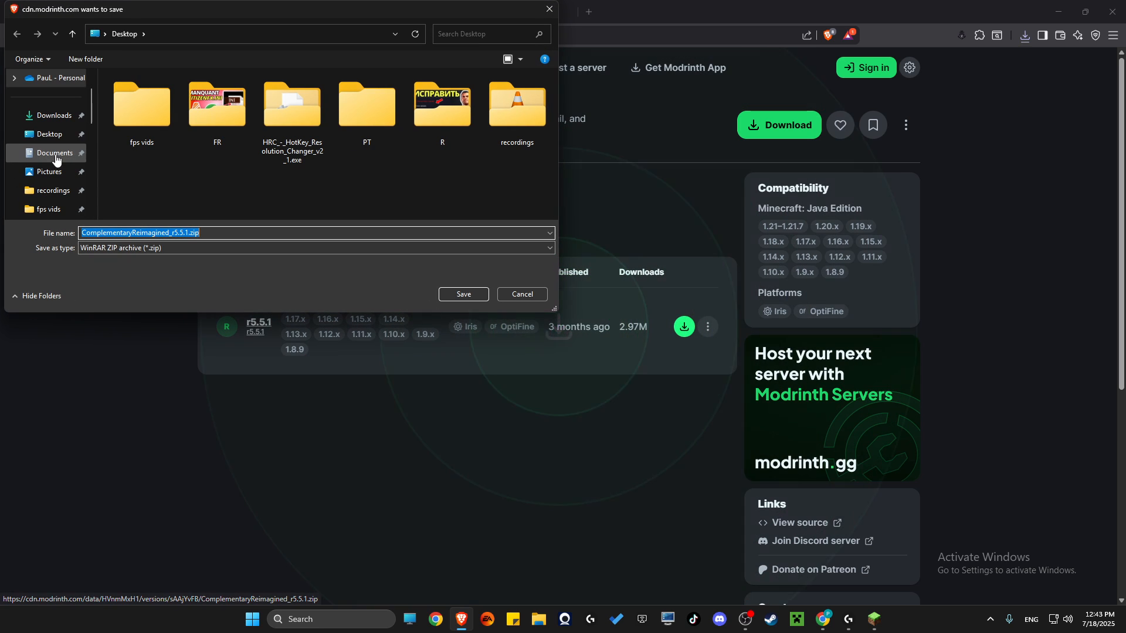
pyautogui.click(441, 295)
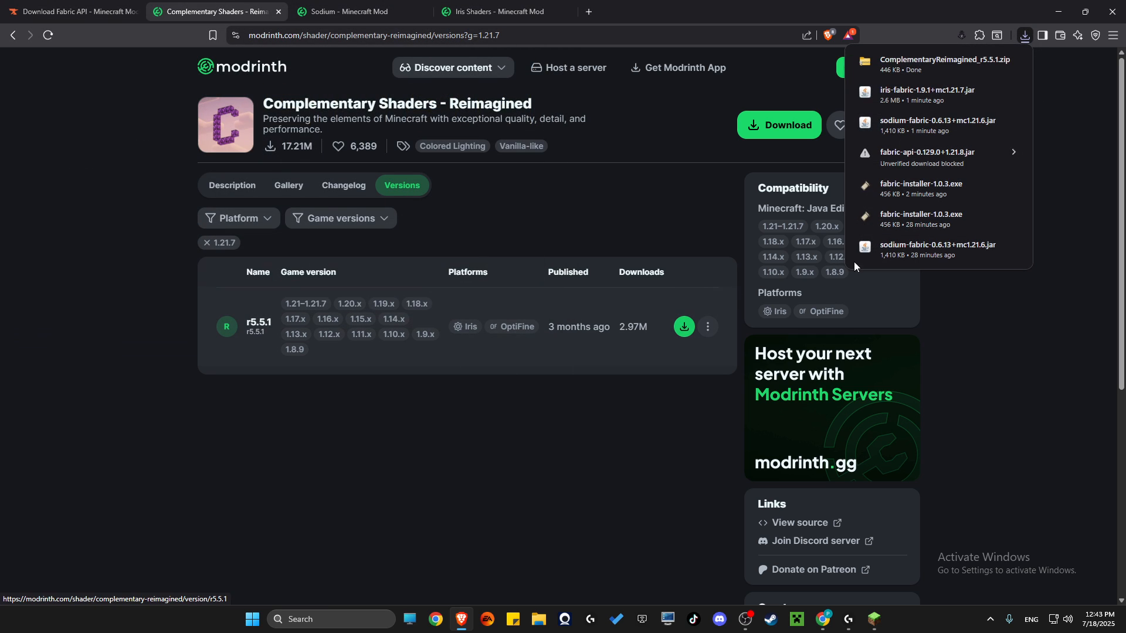
# - Minimize the browser and move the Fabric installer file away from the other downloads into open desktop space
pyautogui.click(1061, 11)
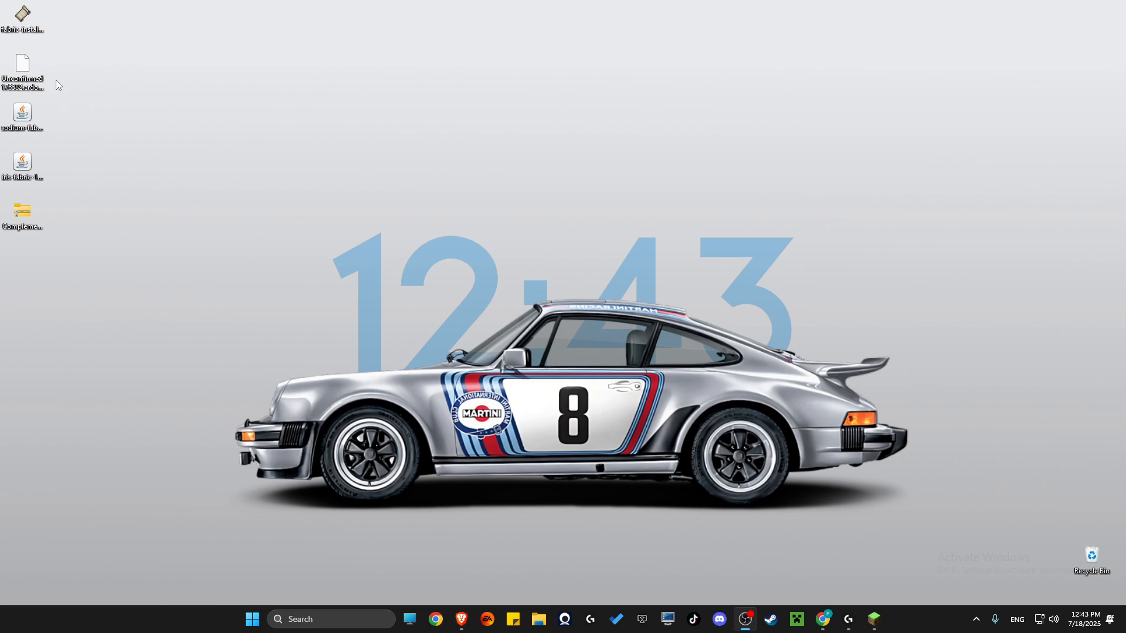
pyautogui.moveTo(28, 16); pyautogui.dragTo(366, 204)
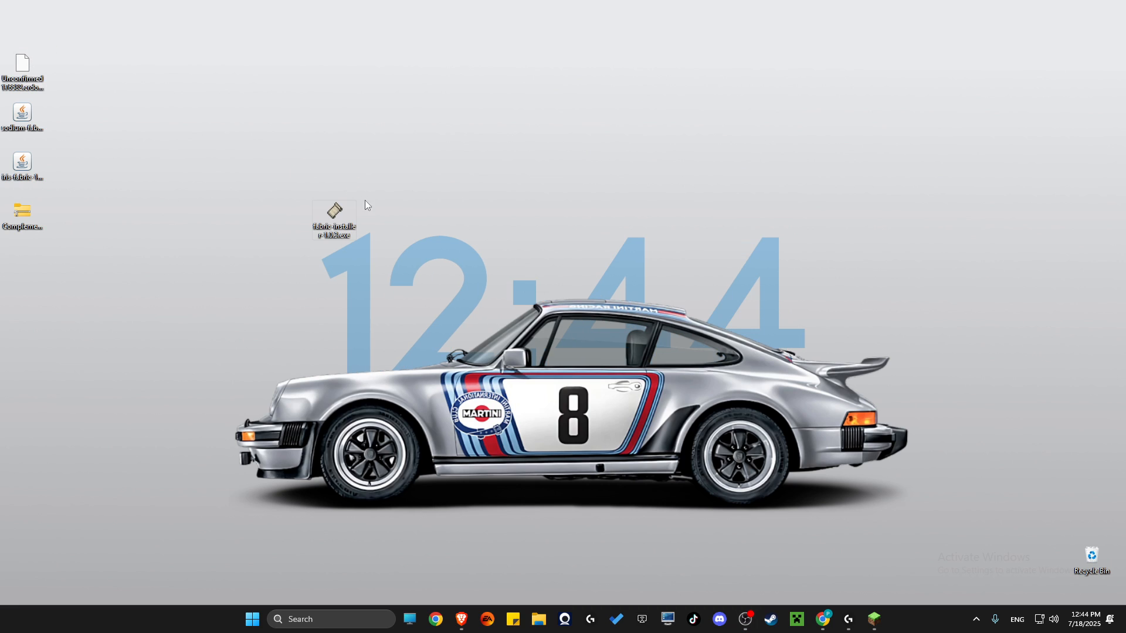
# - Run the Fabric installer and try to install loader 0.16.14 for Minecraft 1.21.8, continuing despite the open launcher
pyautogui.doubleClick(335, 211)
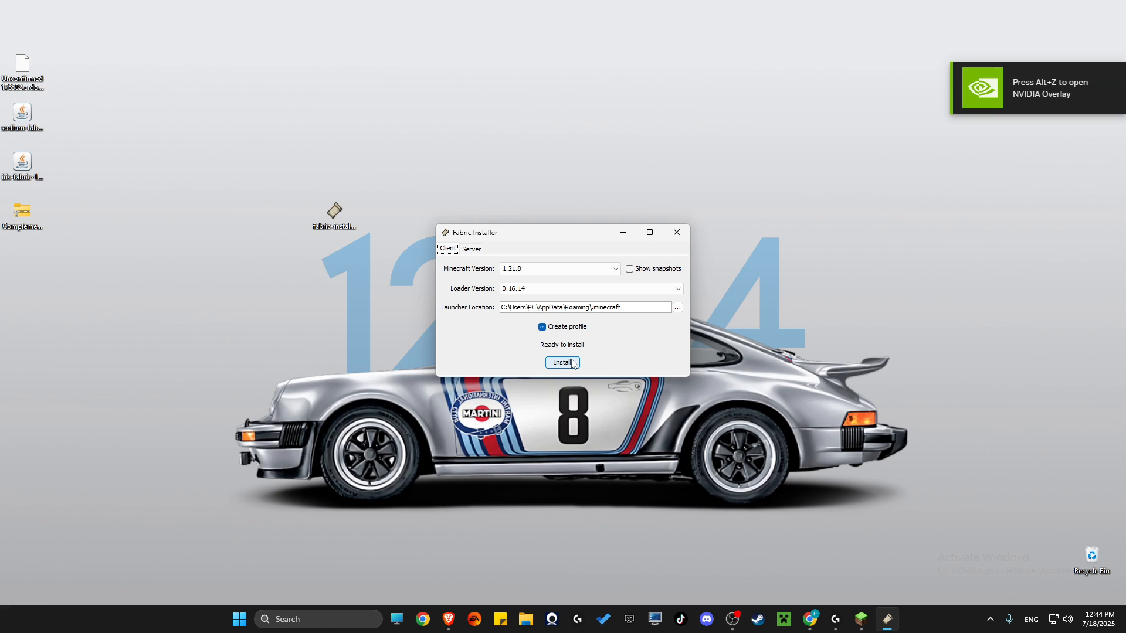
pyautogui.click(565, 365)
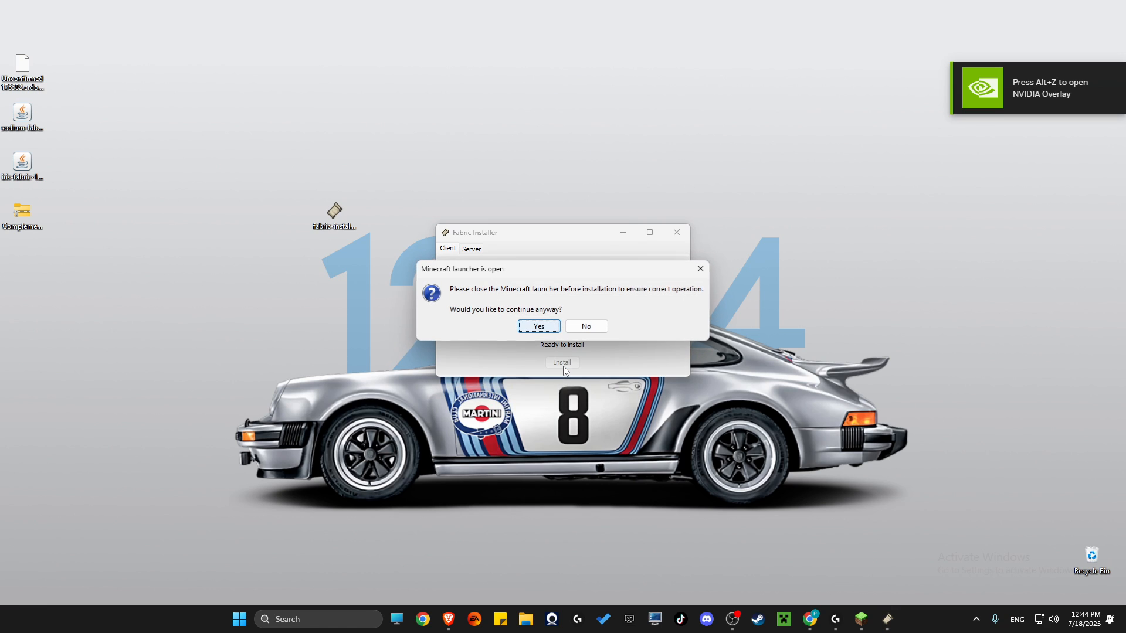
pyautogui.click(547, 329)
pyautogui.click(564, 367)
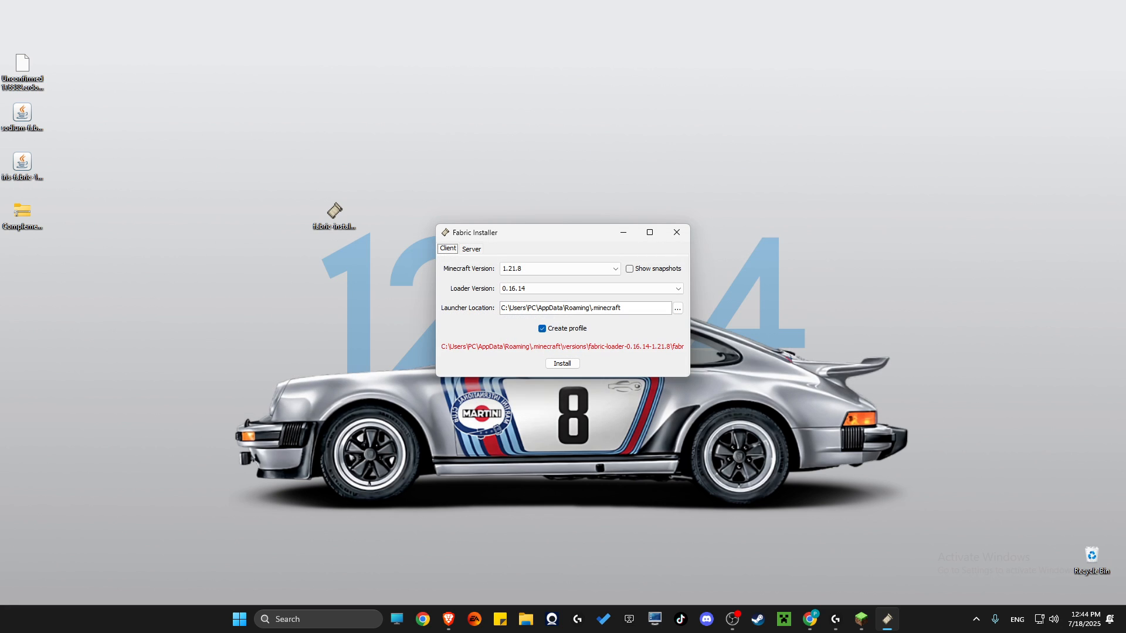
# - Close the running Minecraft game, install Fabric Loader 0.16.14 for 1.21.8, and close the installer
pyautogui.click(862, 623)
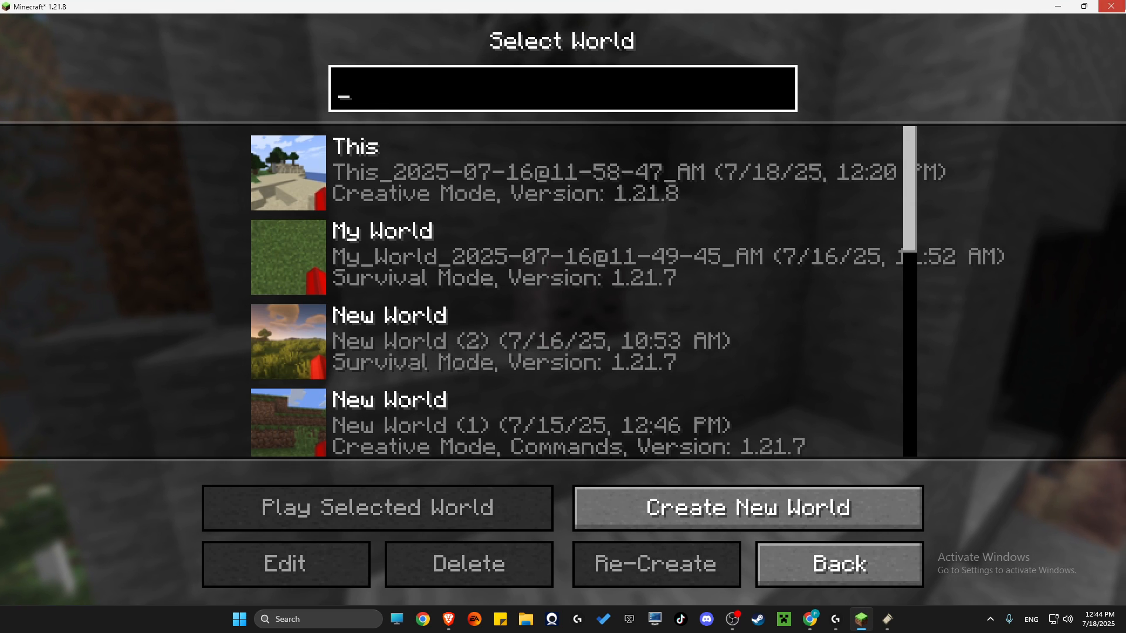
pyautogui.click(1117, 5)
pyautogui.click(564, 364)
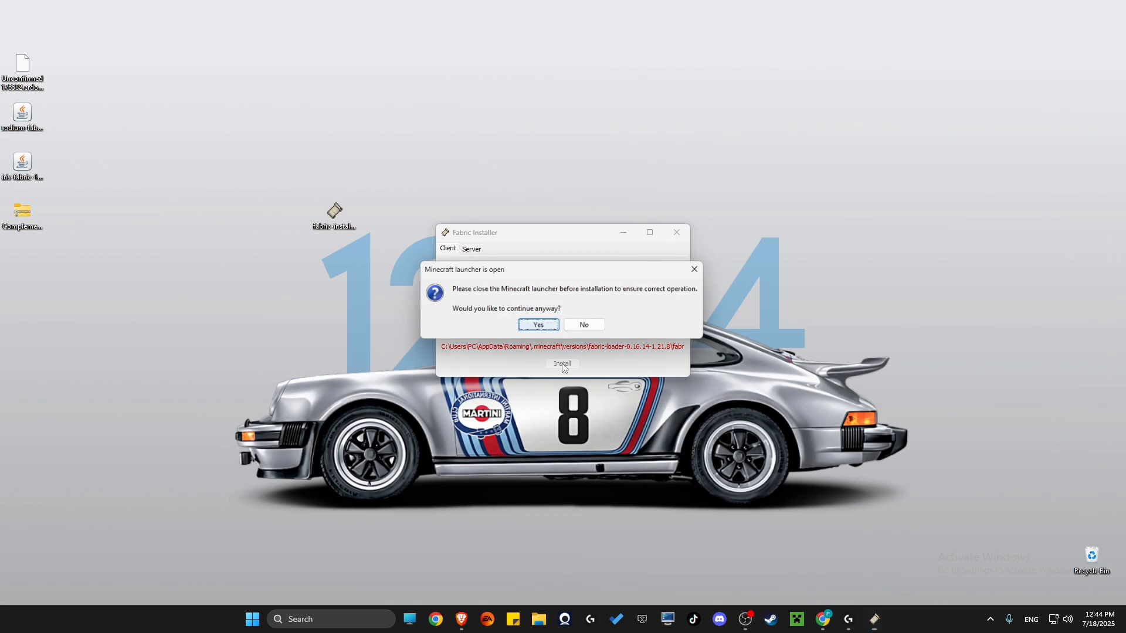
pyautogui.click(541, 324)
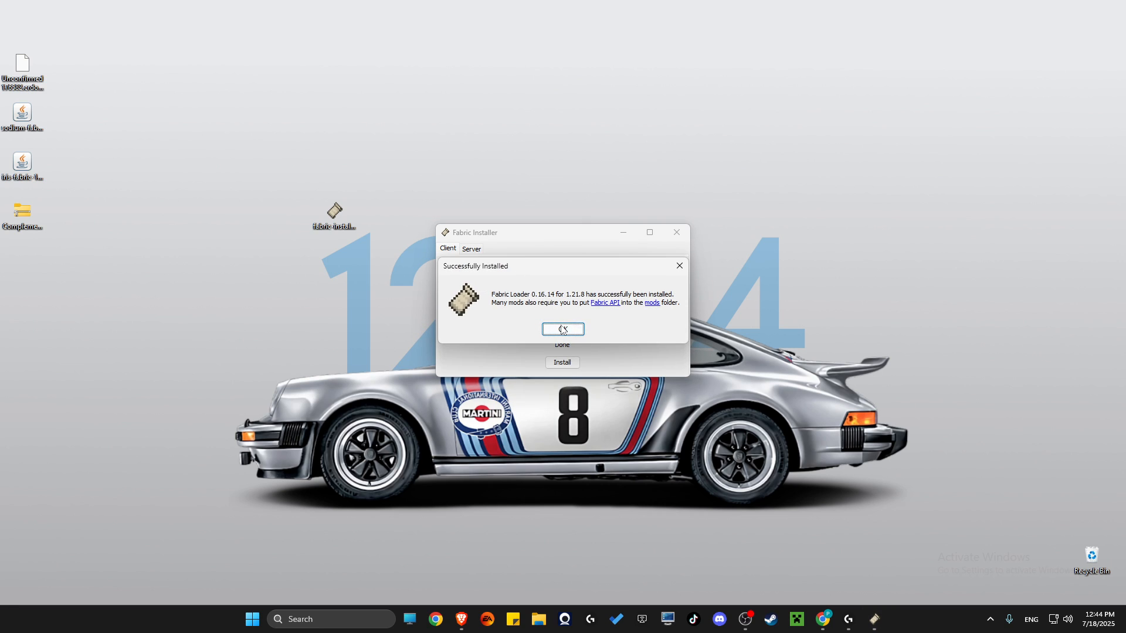
pyautogui.click(564, 329)
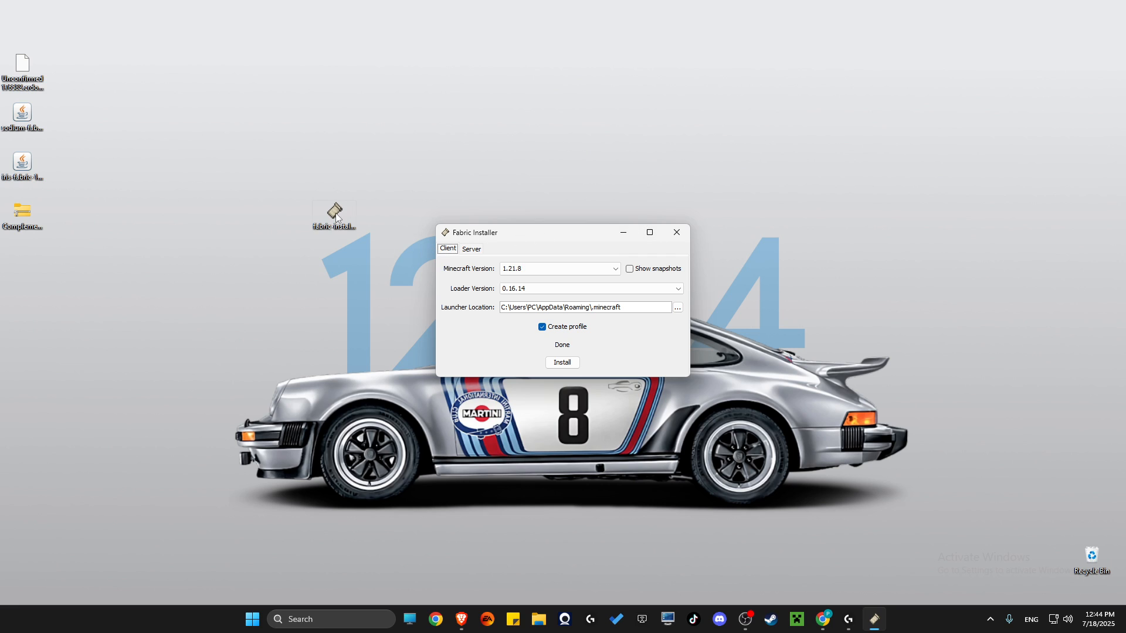
pyautogui.click(677, 232)
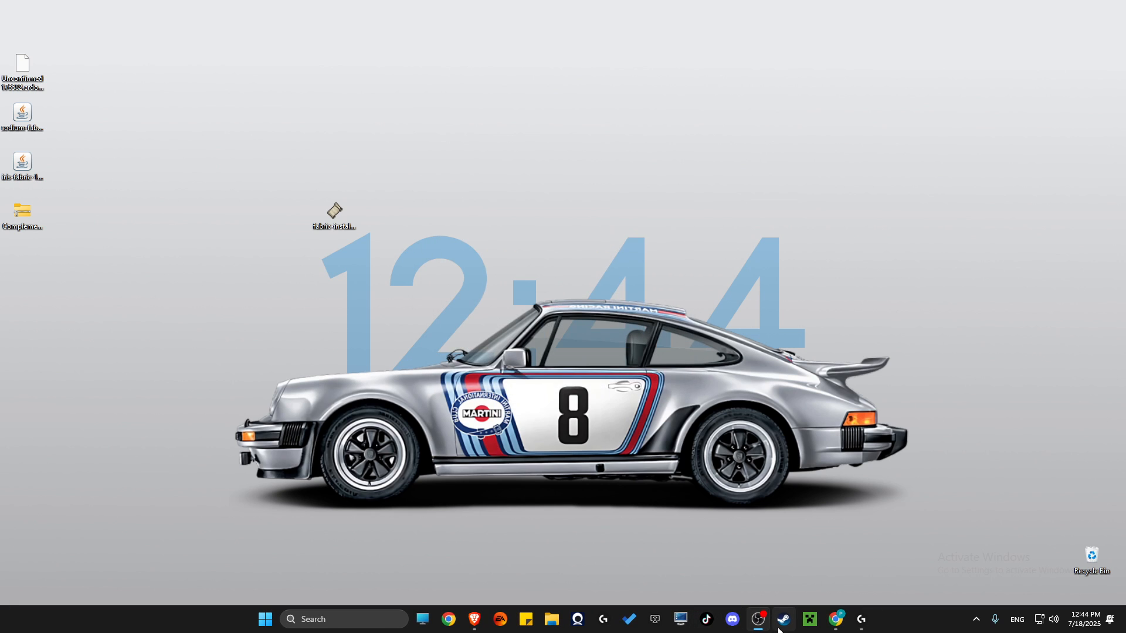
# - Open the fabric-loader-1.21.8 installation's folder from the Minecraft Launcher and go into its mods folder
pyautogui.click(810, 619)
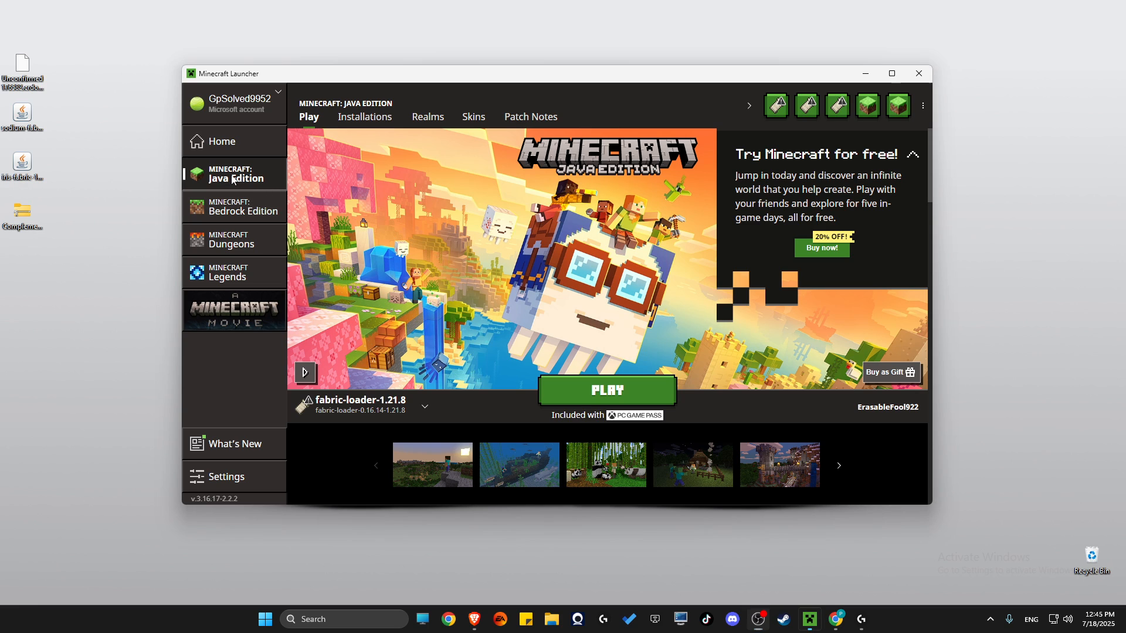
pyautogui.click(373, 120)
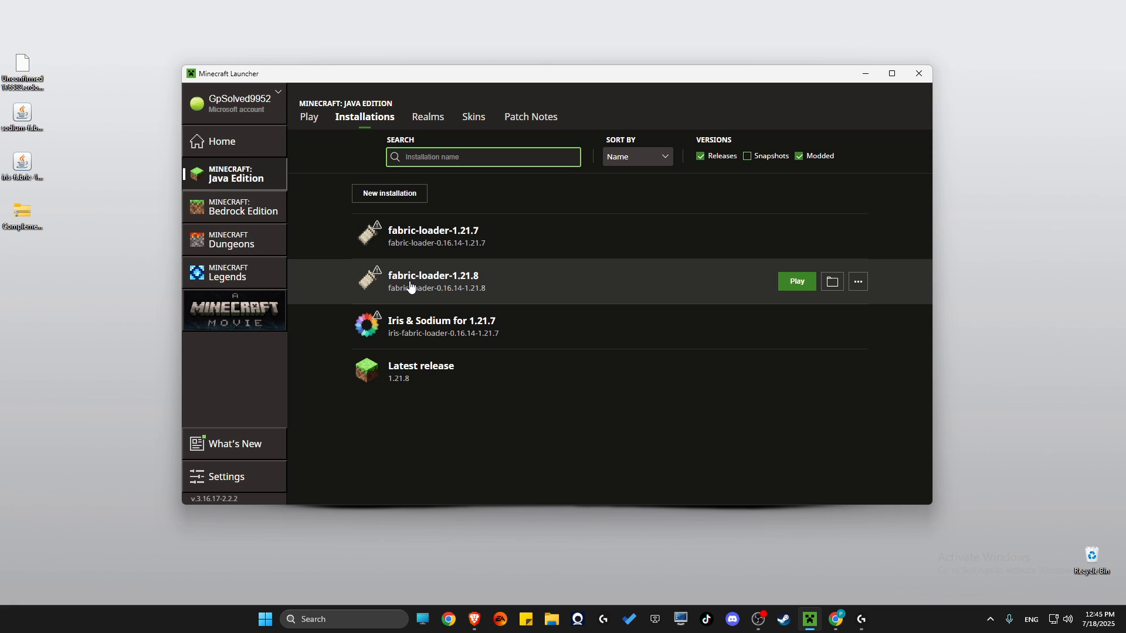
pyautogui.click(832, 282)
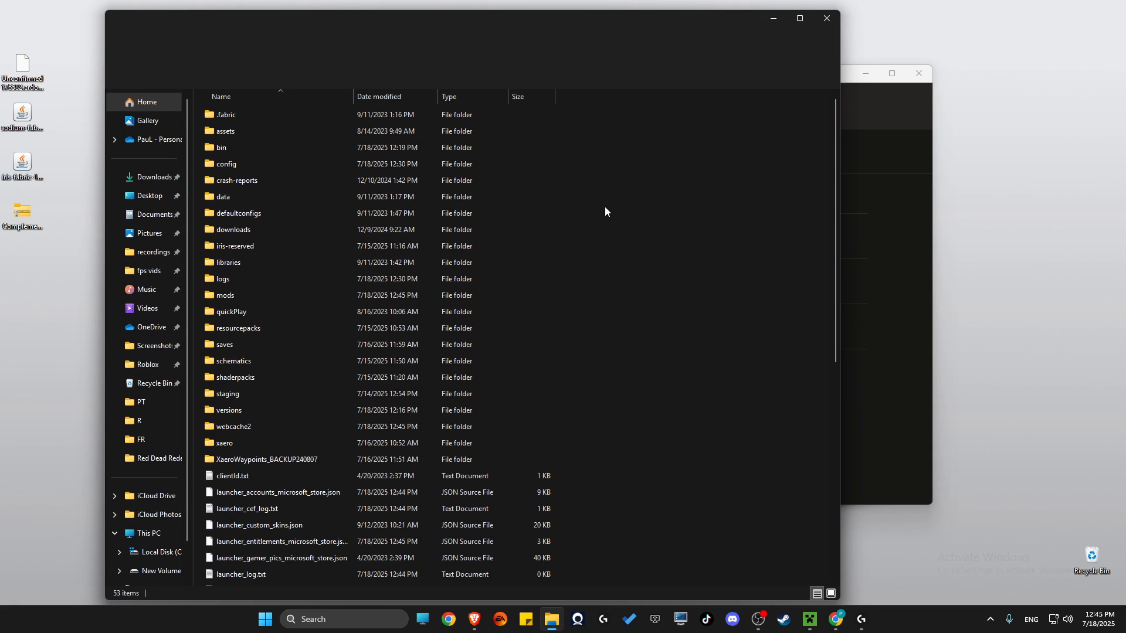
pyautogui.click(233, 298)
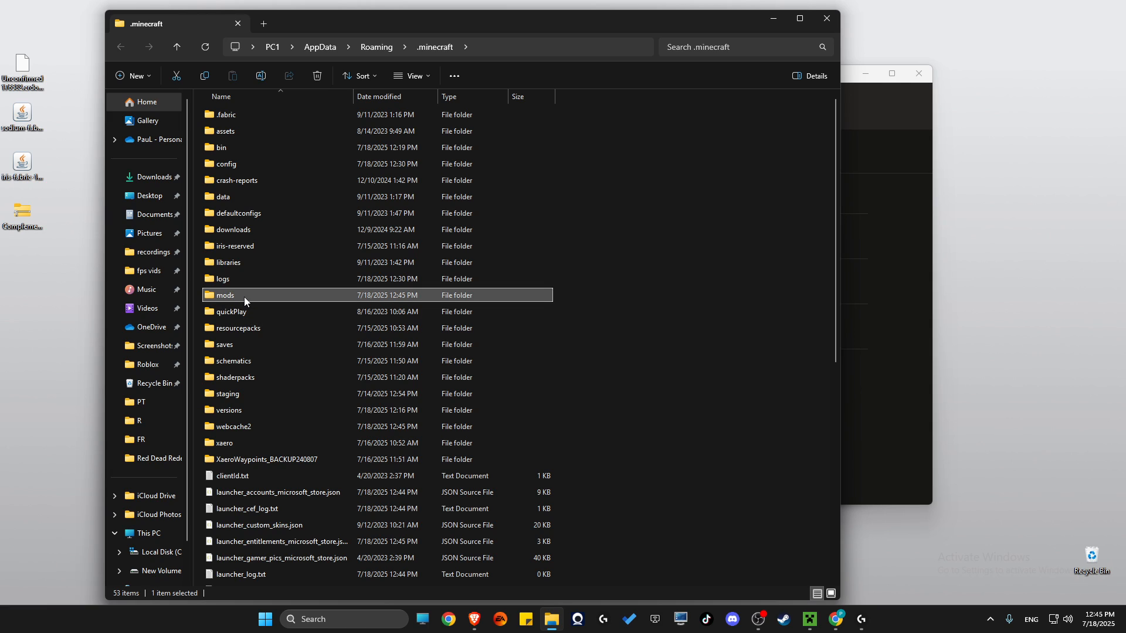
pyautogui.doubleClick(243, 297)
# - Move the Sodium, Iris and Fabric API jar files from the desktop into the mods folder
pyautogui.moveTo(352, 23); pyautogui.dragTo(420, 63)
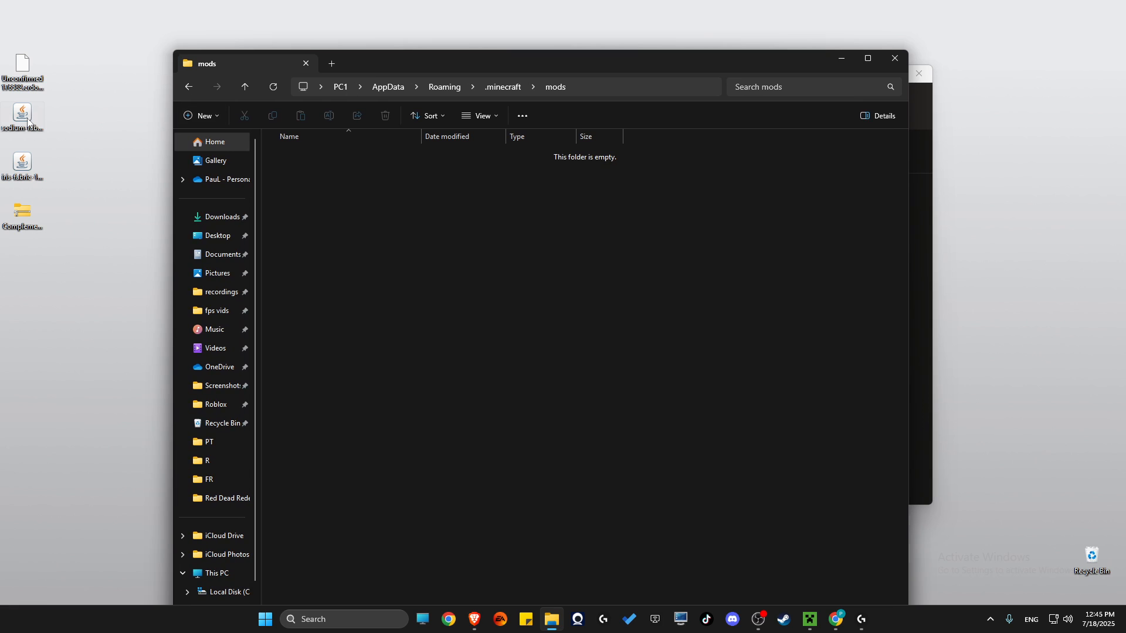
pyautogui.click(29, 189)
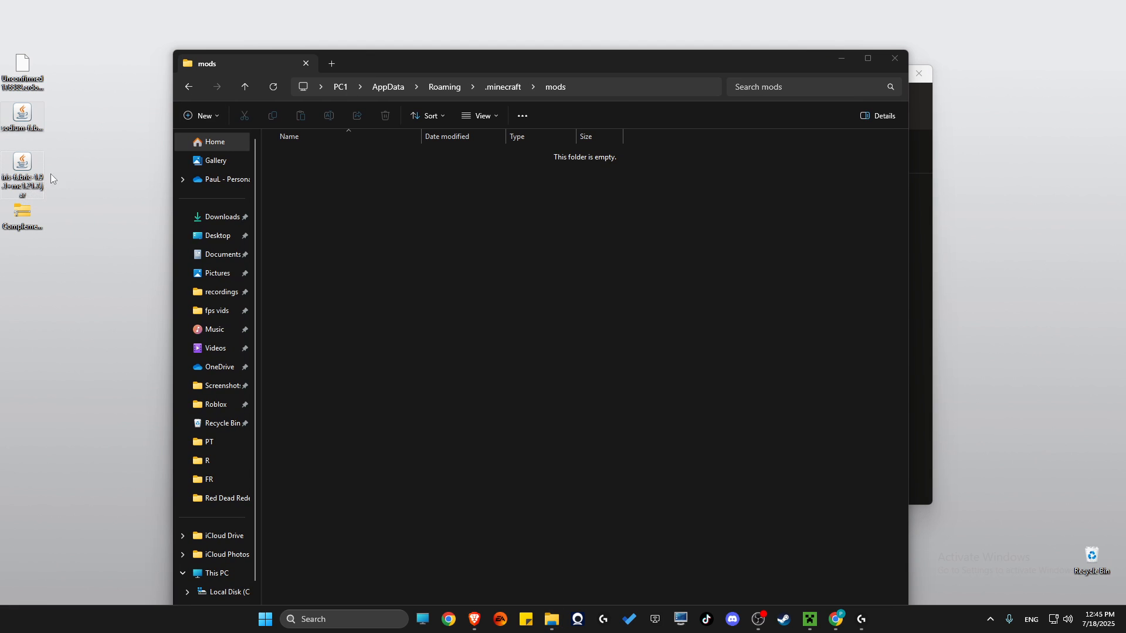
pyautogui.moveTo(28, 166); pyautogui.dragTo(403, 308)
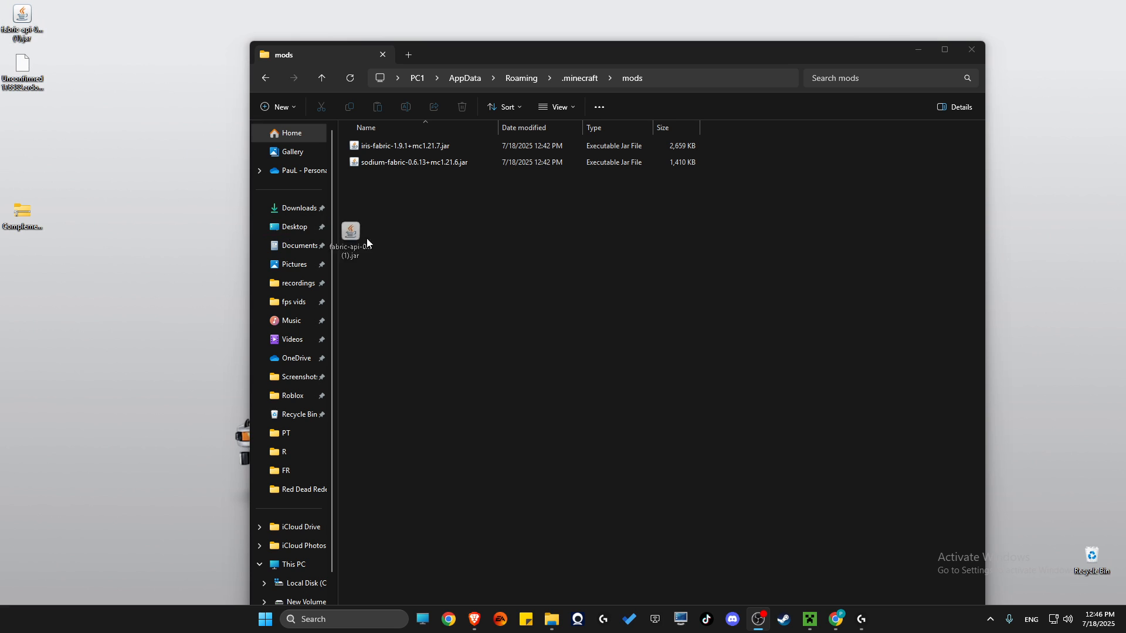
pyautogui.moveTo(367, 238); pyautogui.dragTo(406, 188)
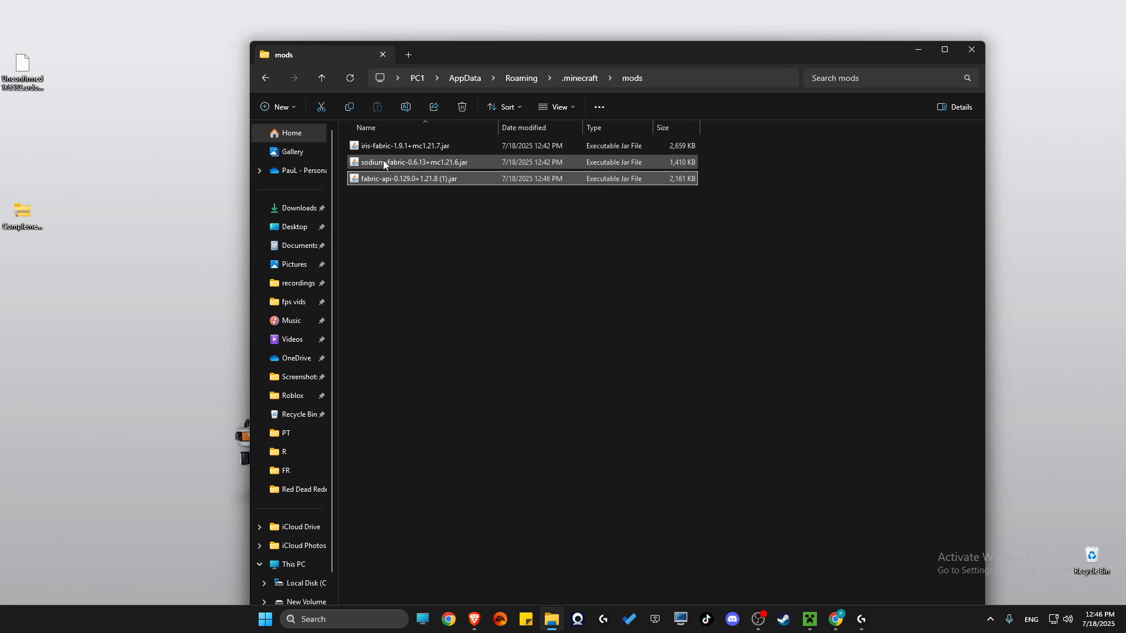
# - Close the mods folder and start Minecraft with the fabric-loader-1.21.8 installation from the Minecraft Launcher
pyautogui.click(971, 53)
pyautogui.click(811, 619)
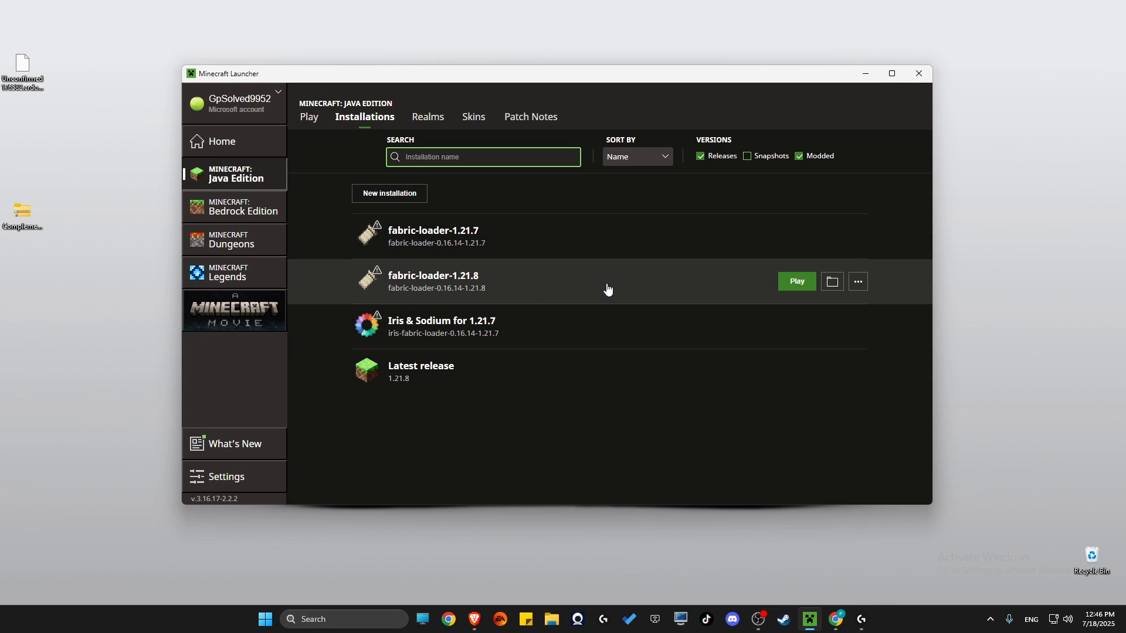
pyautogui.click(798, 282)
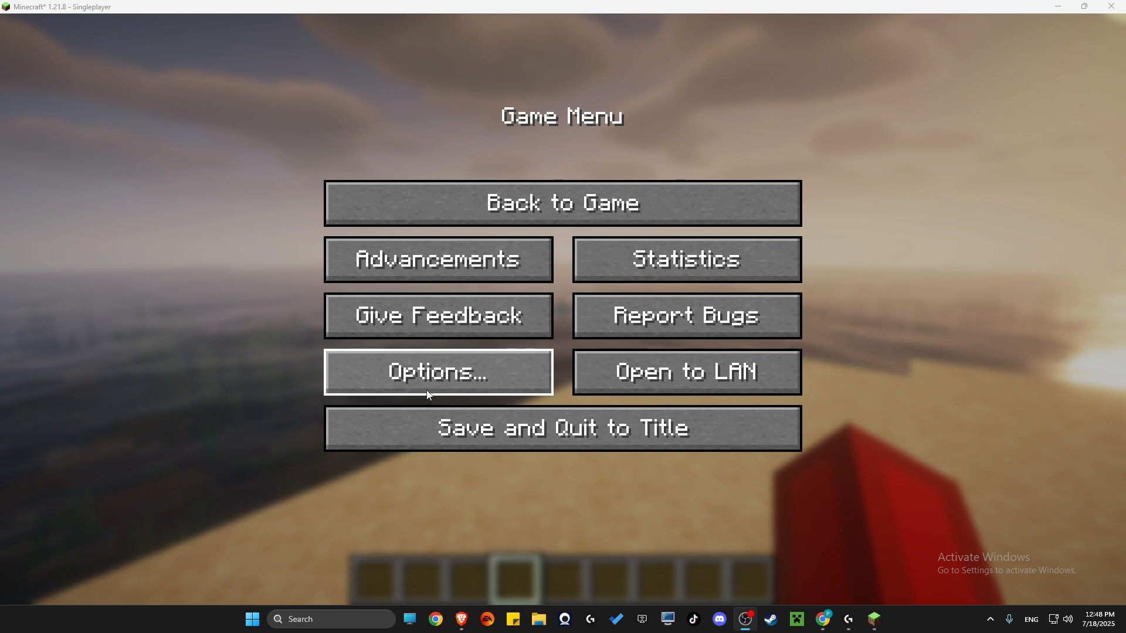
# - Go to the Shader Packs screen in the game's video settings, disable shaders and open the shader pack folder
pyautogui.click(407, 374)
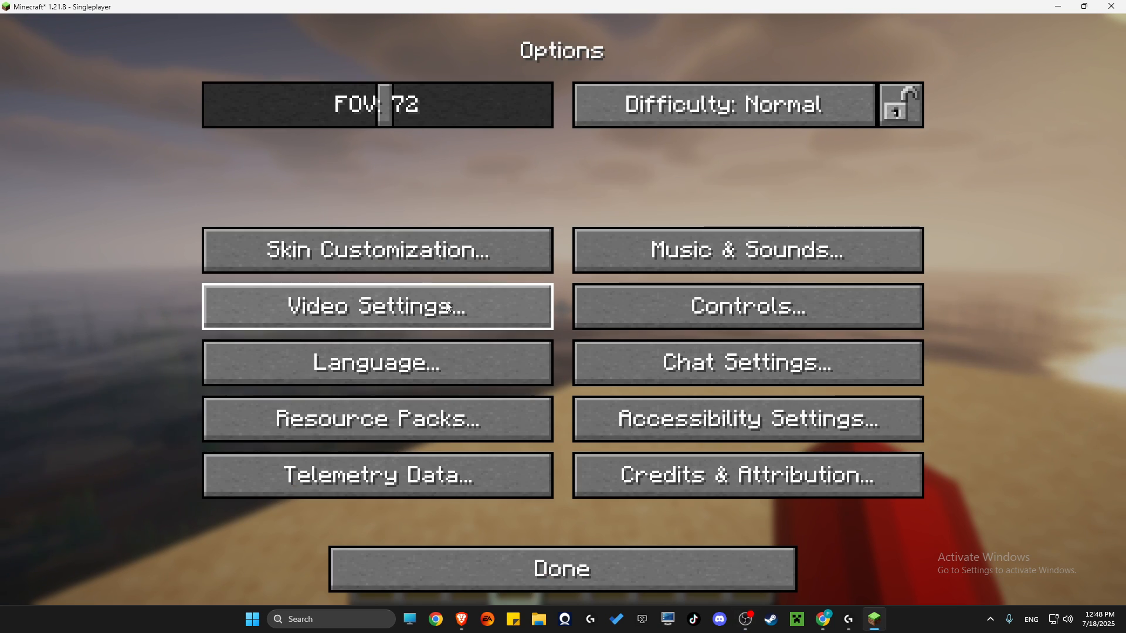
pyautogui.click(417, 306)
pyautogui.click(670, 67)
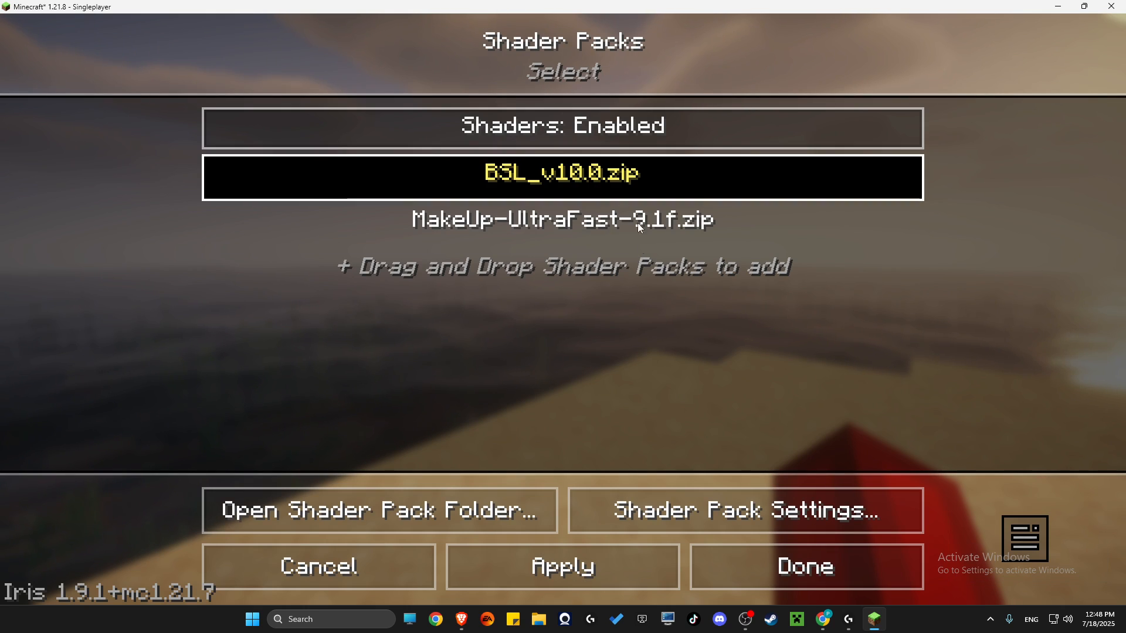
pyautogui.click(584, 135)
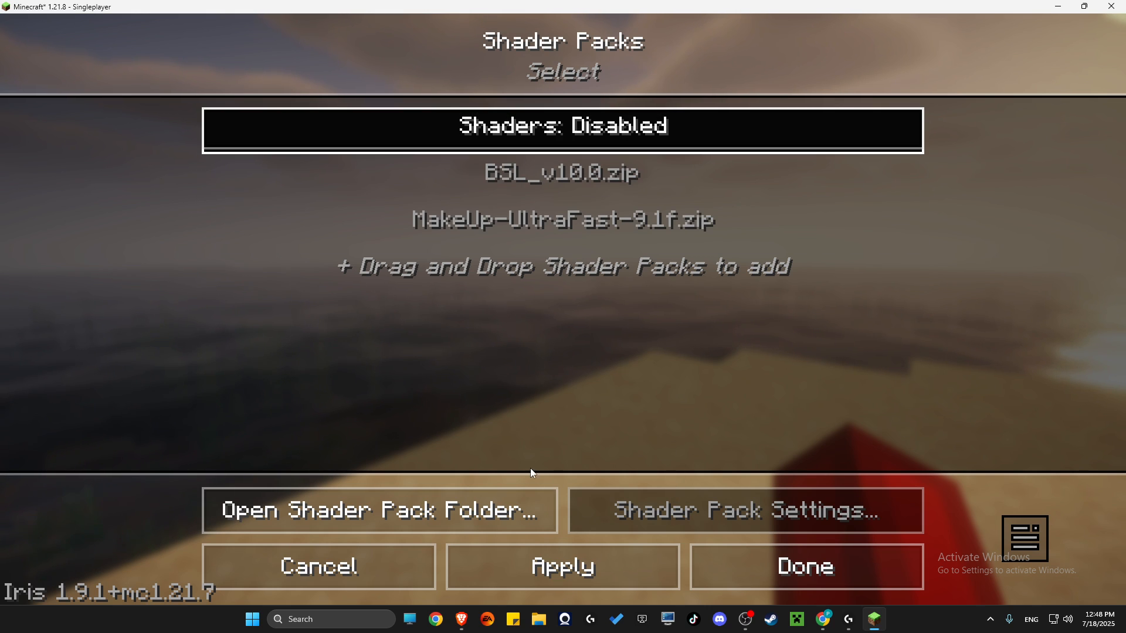
pyautogui.click(401, 519)
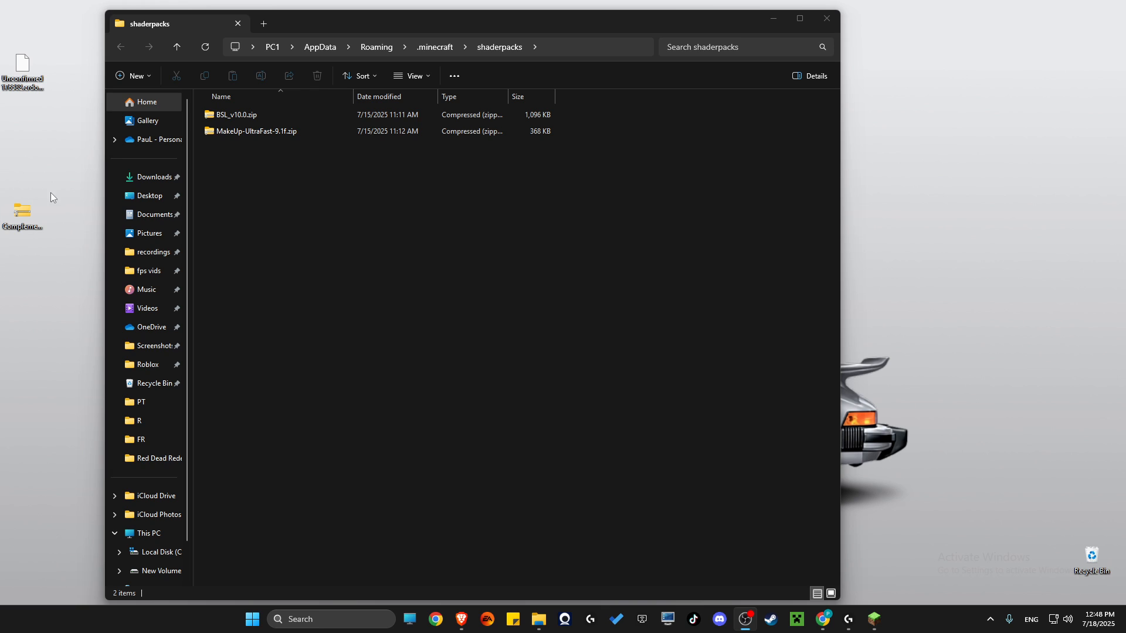
# - Move ComplementaryReimagined_r5.5.1.zip from the desktop into the shaderpacks folder and switch back to Minecraft
pyautogui.click(23, 221)
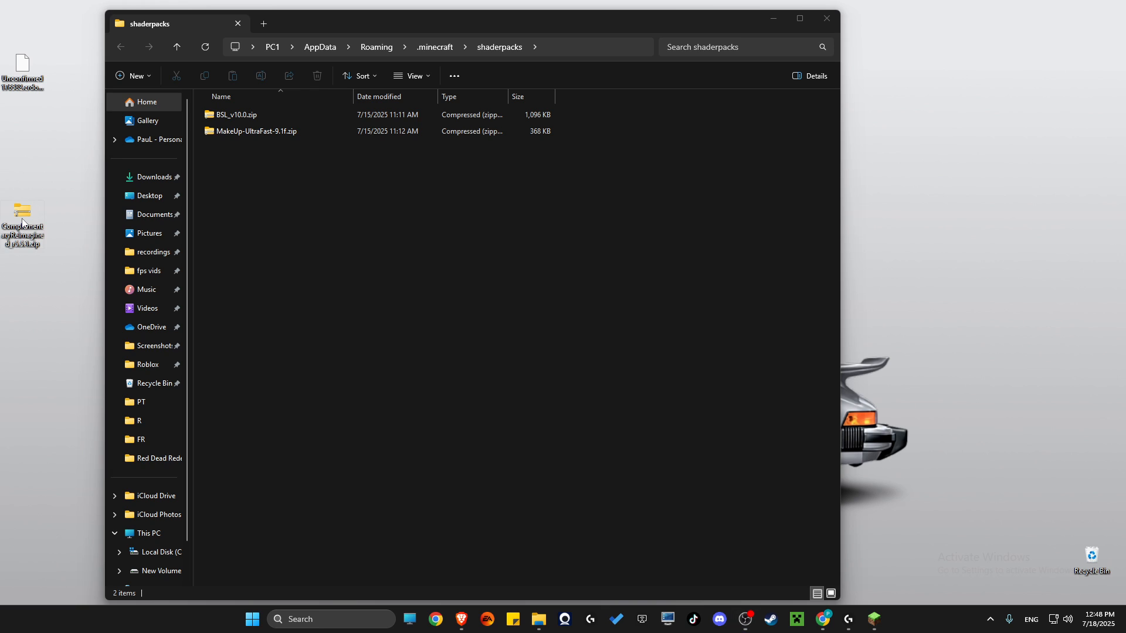
pyautogui.moveTo(22, 217); pyautogui.dragTo(270, 206)
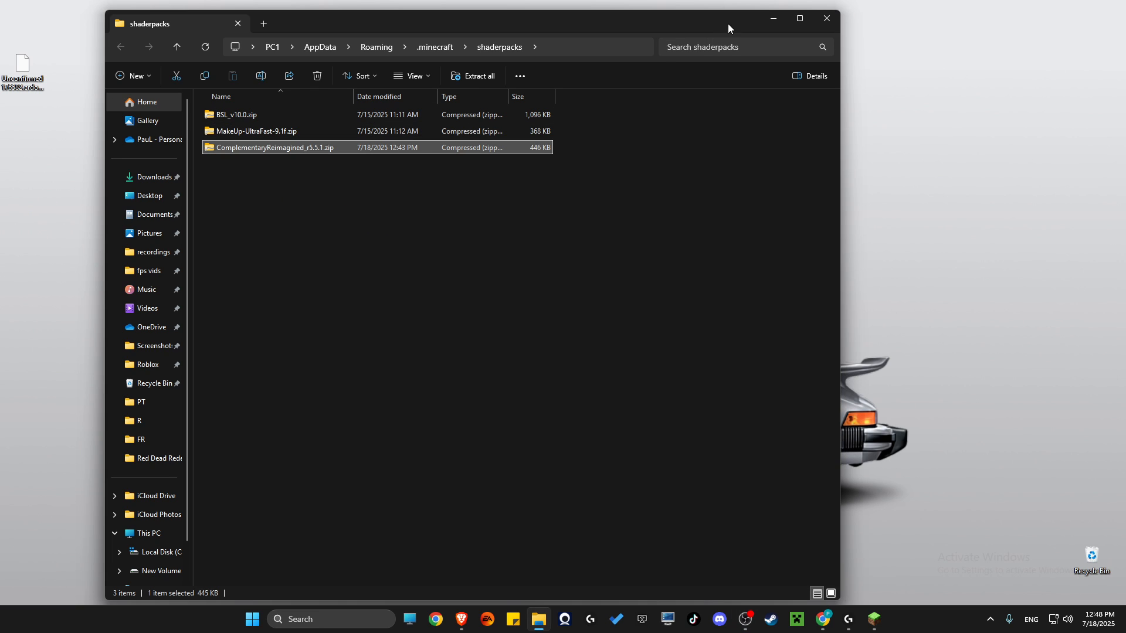
pyautogui.click(767, 23)
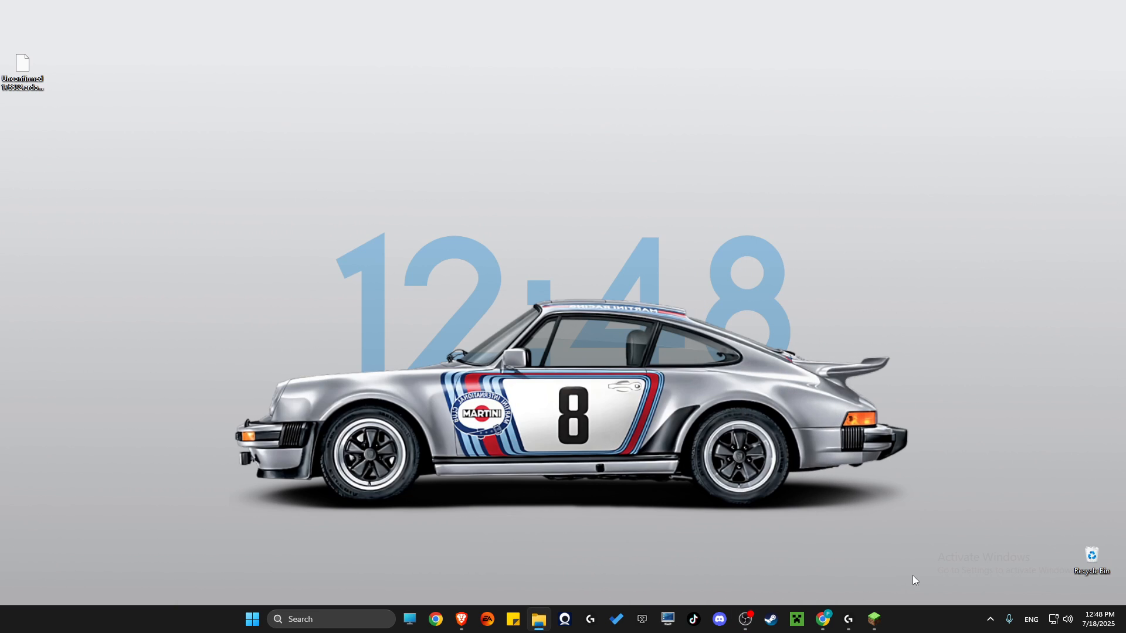
pyautogui.click(874, 620)
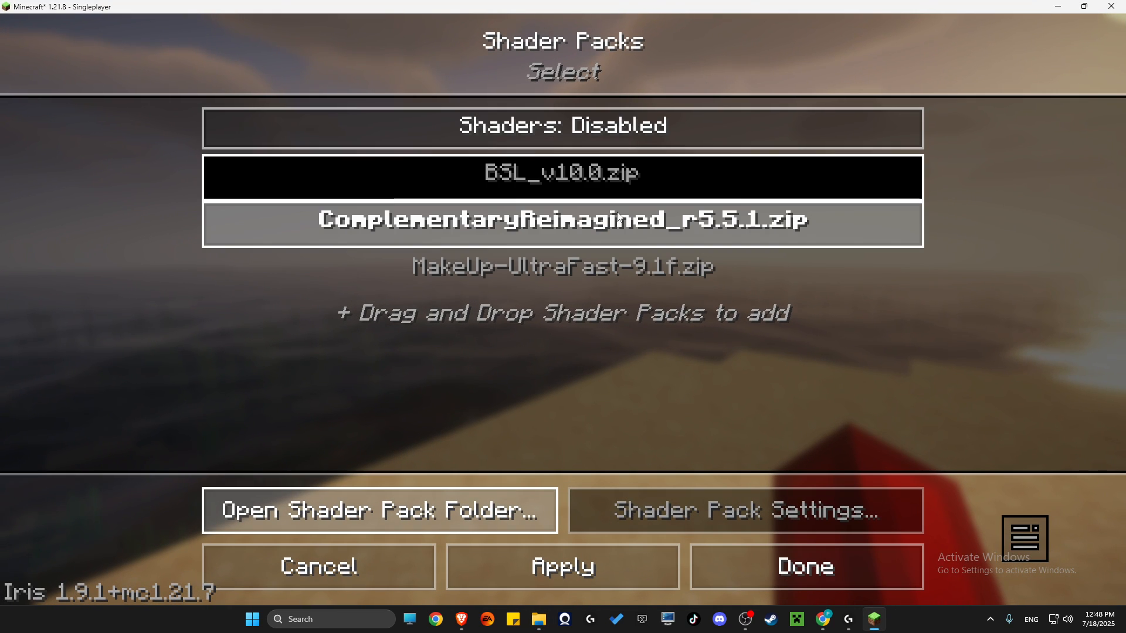
# - Apply the ComplementaryReimagined_r5.5.1.zip shader pack with shaders enabled, and return to the game world
pyautogui.click(475, 232)
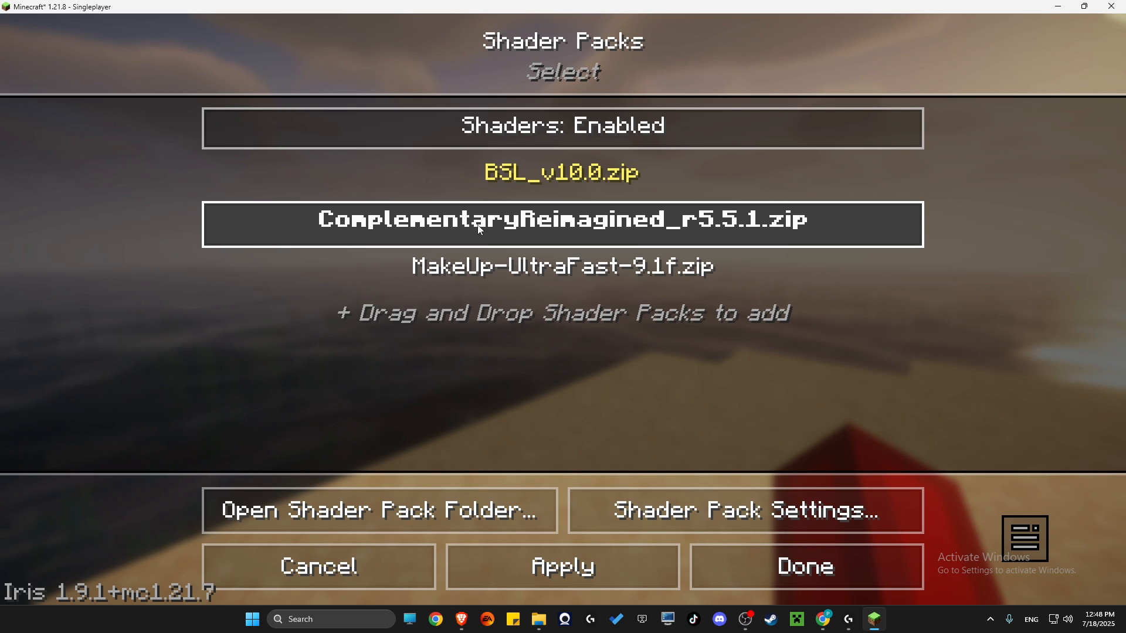
pyautogui.click(515, 141)
pyautogui.click(515, 141)
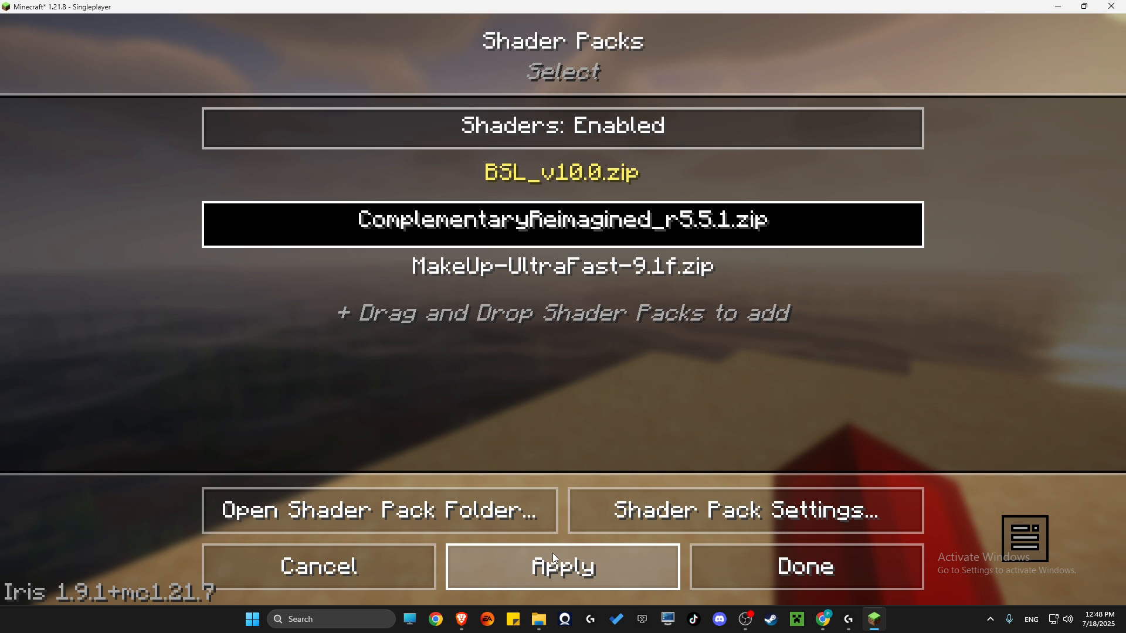
pyautogui.click(564, 568)
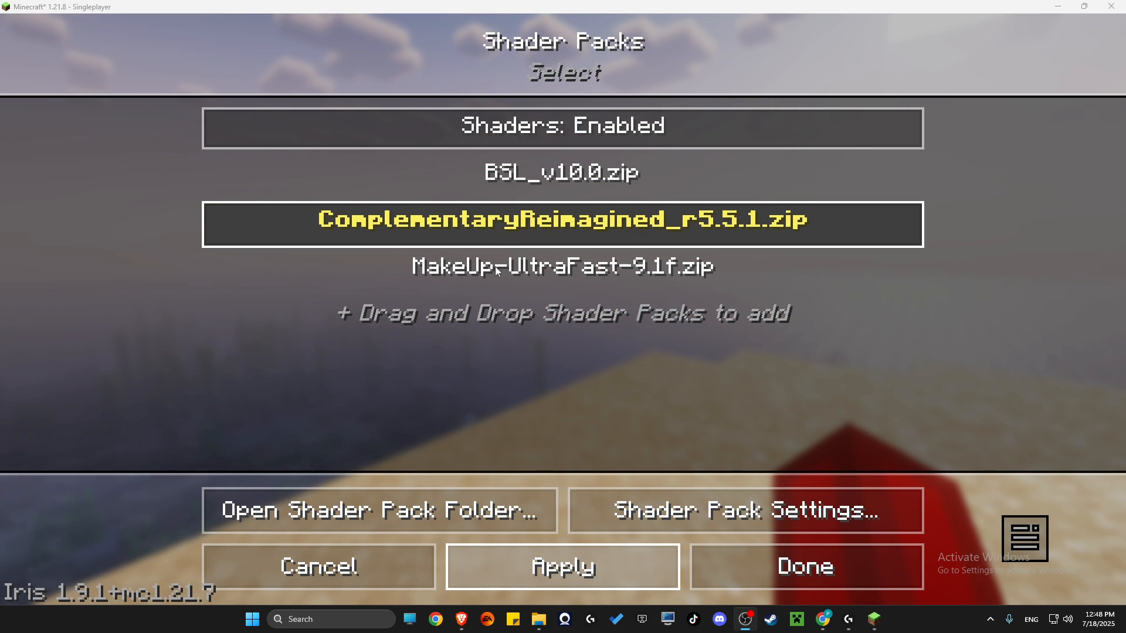
pyautogui.click(323, 570)
pyautogui.press('Escape')
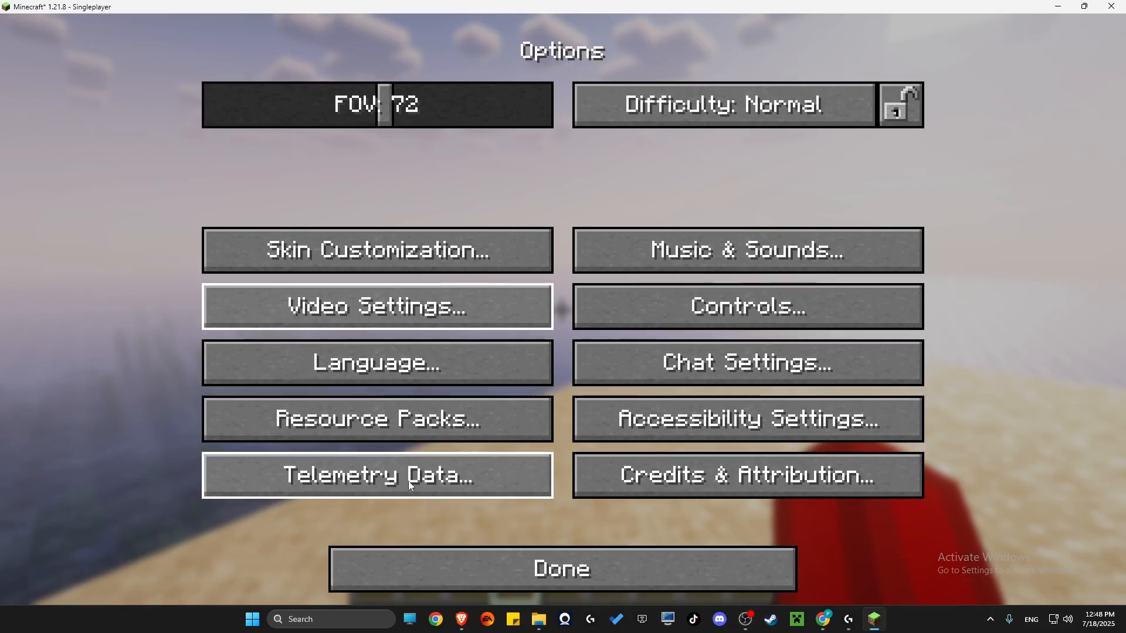
pyautogui.press('Escape')
pyautogui.press('Escape')
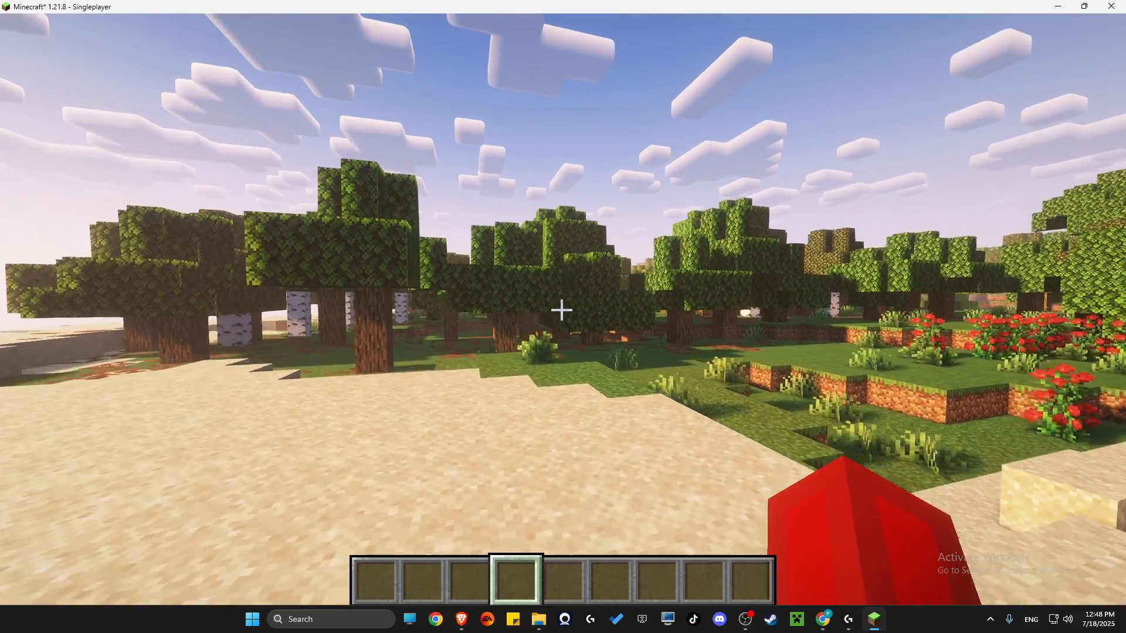